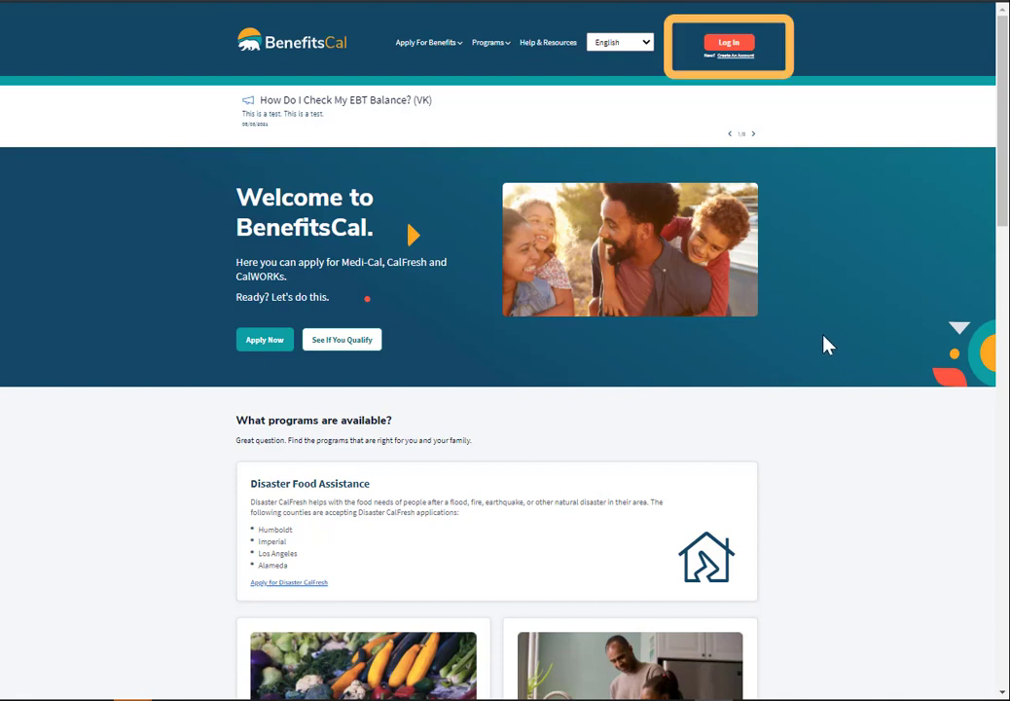
Register a CBO account for BenefitsCal Org in San Bernardino County, accepting the terms.
left_click(730, 45)
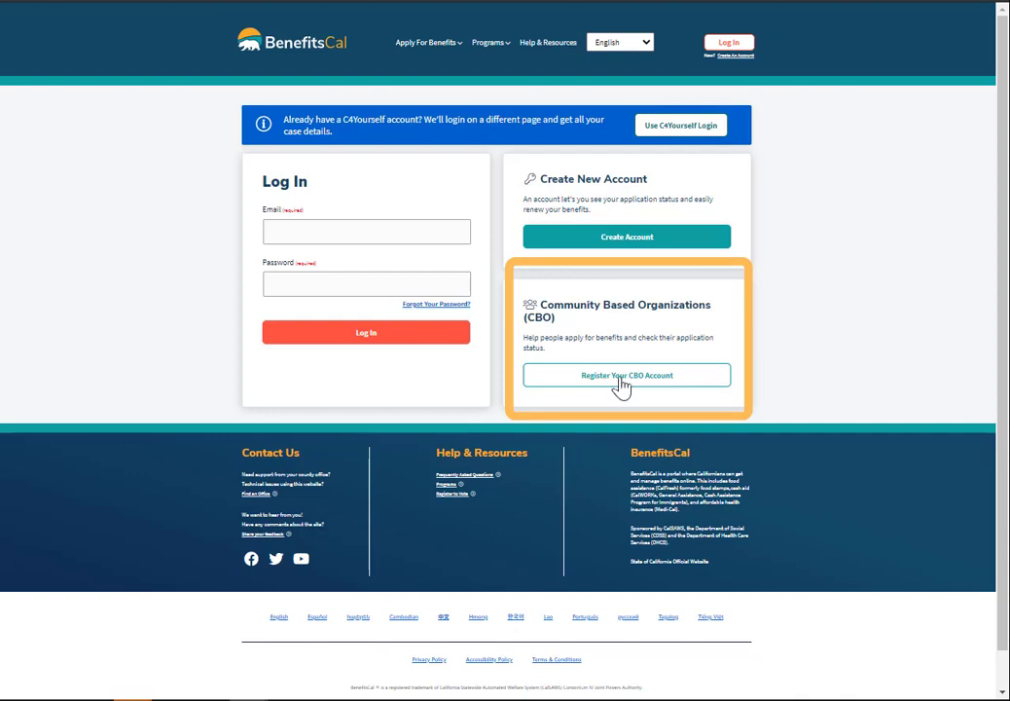
left_click(621, 376)
left_click(457, 160)
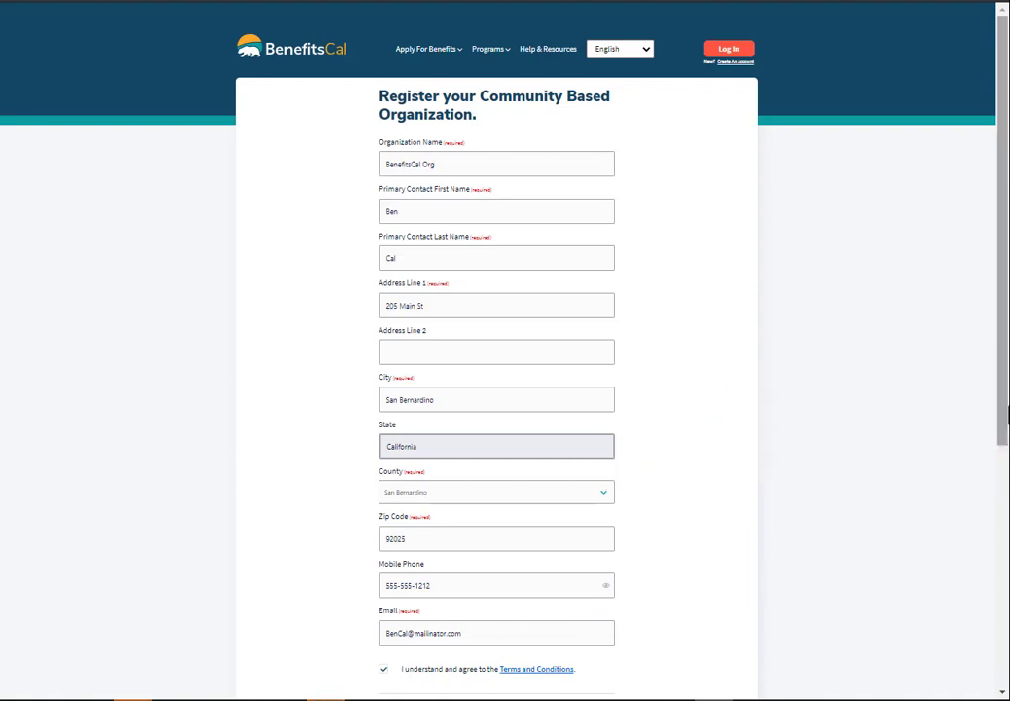
left_click_drag(1004, 408, 1006, 520)
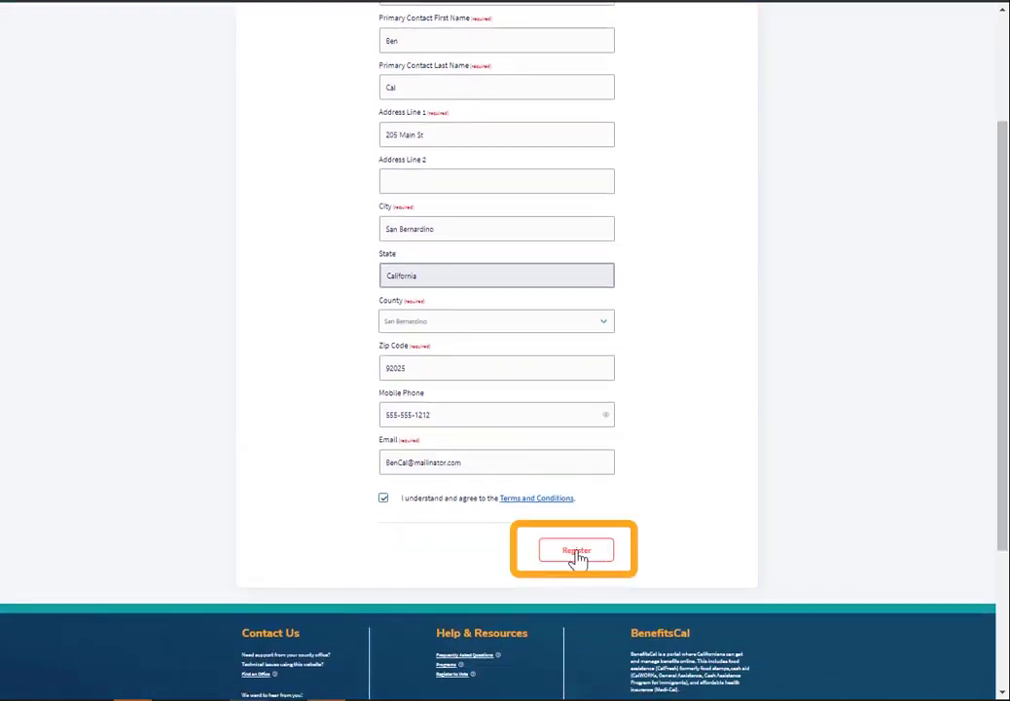
left_click(577, 551)
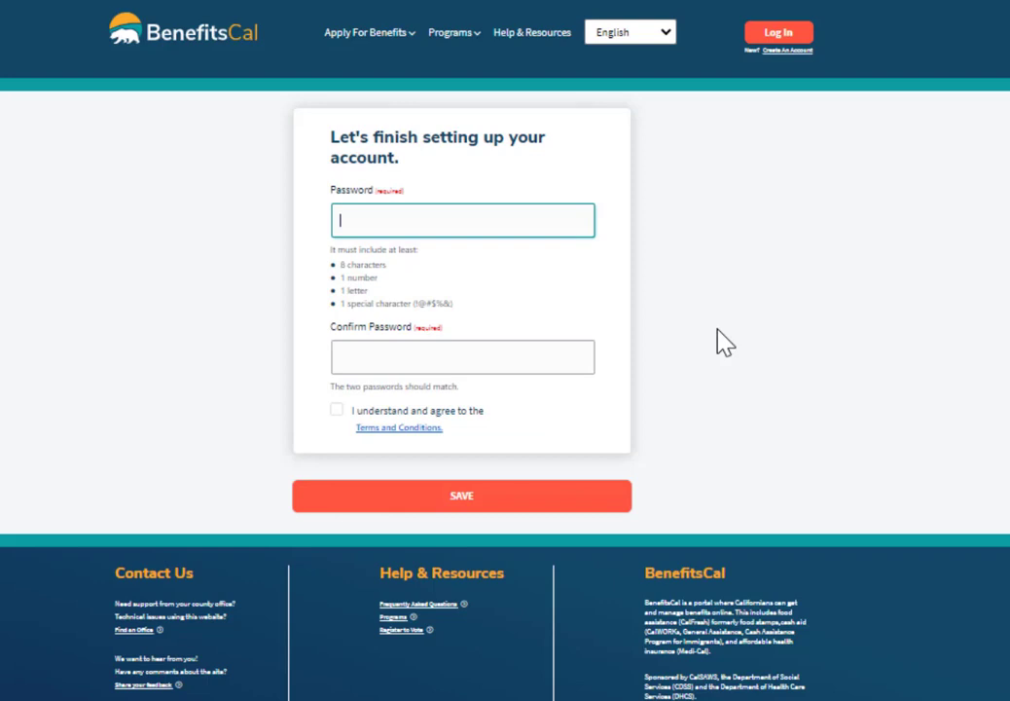
Enter and confirm the new account password, accept the Terms and Conditions, and save.
type("abcdef123")
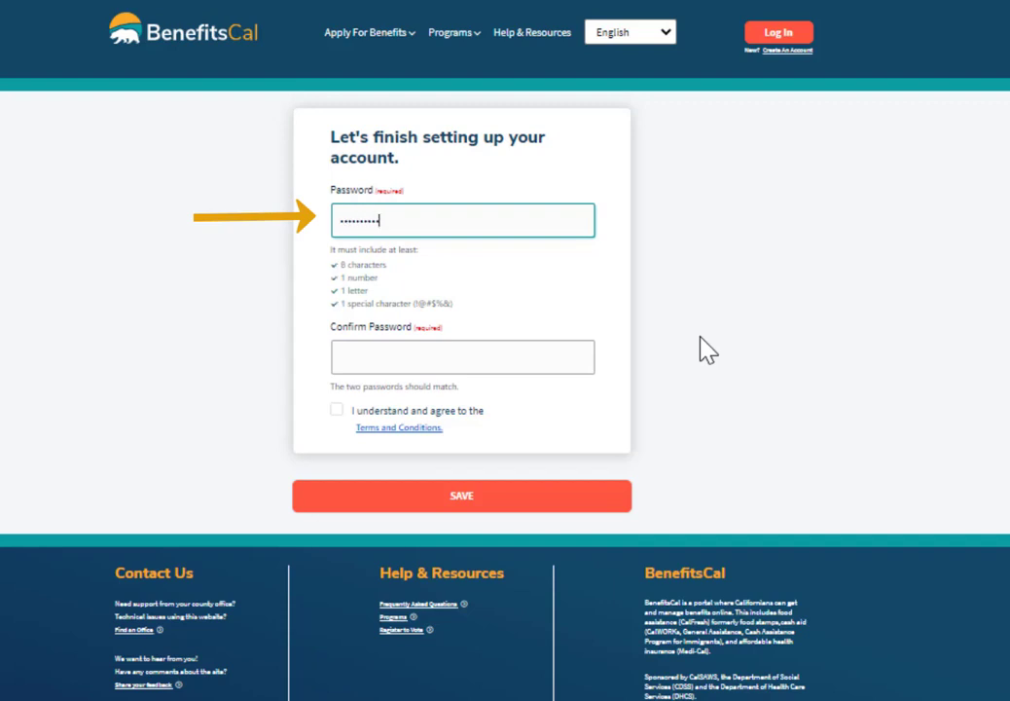
type("!")
left_click(339, 356)
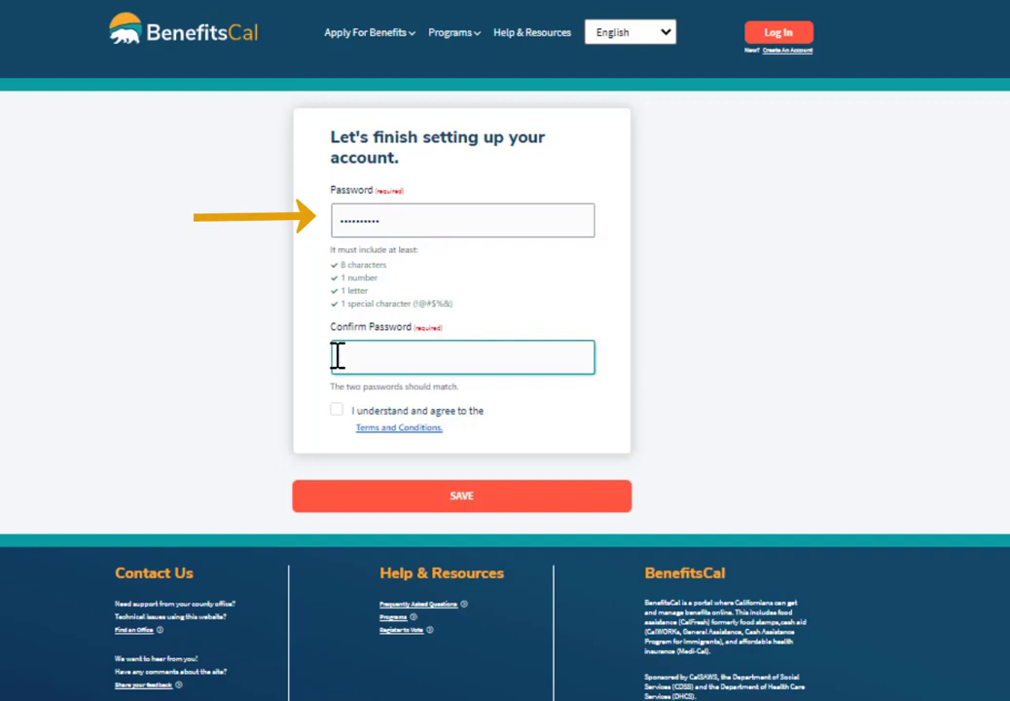
type("**********")
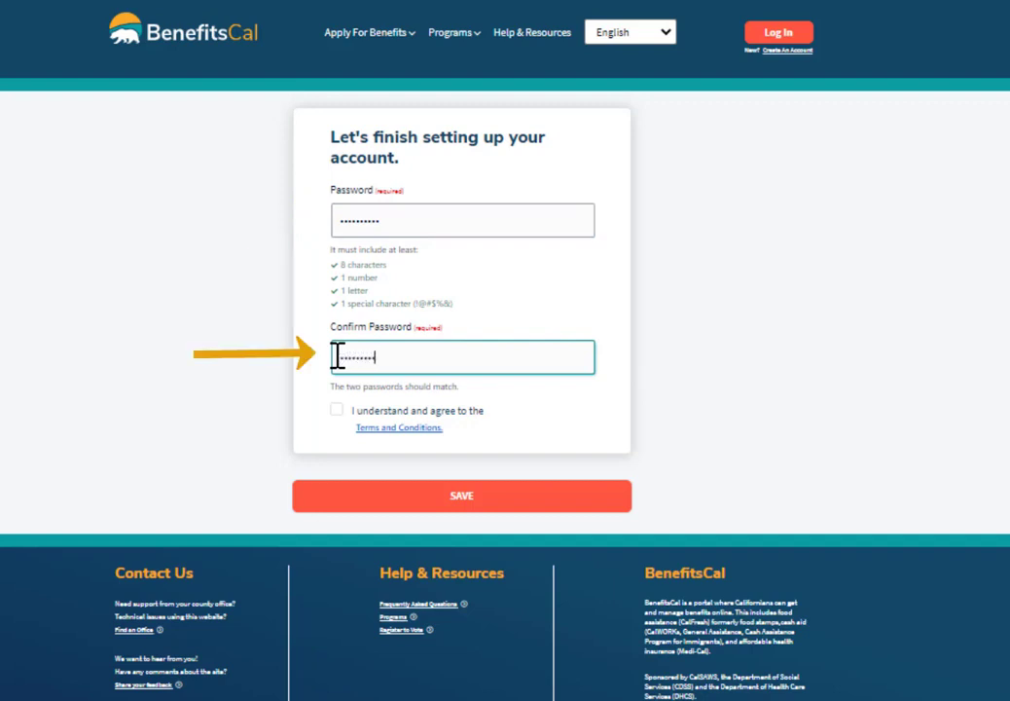
key("Tab")
key("space")
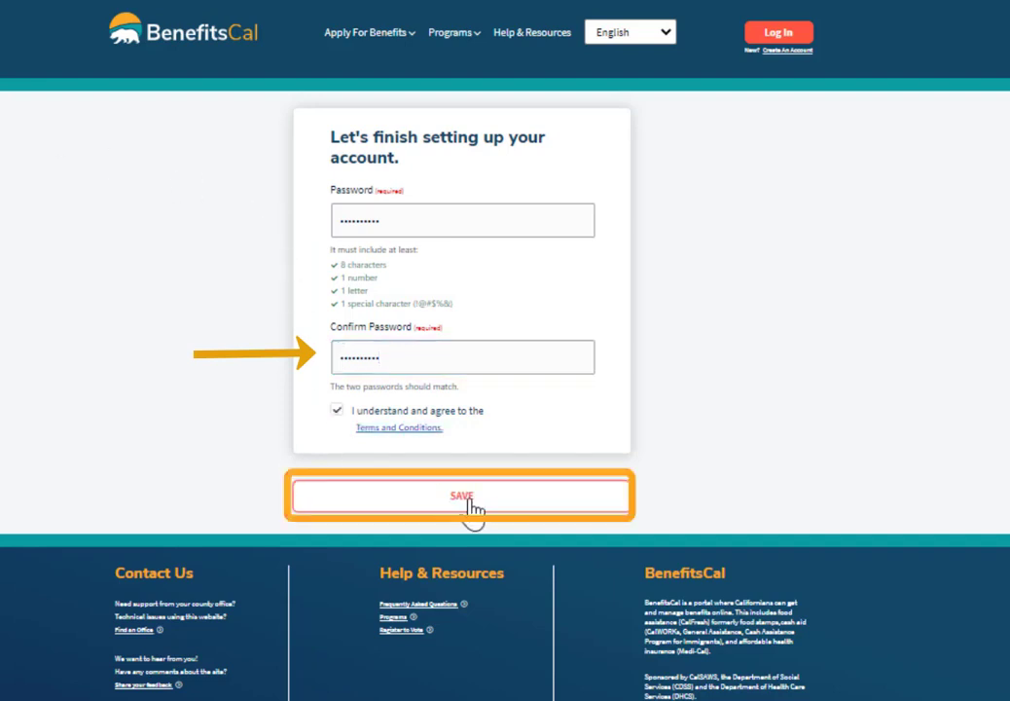
left_click(471, 508)
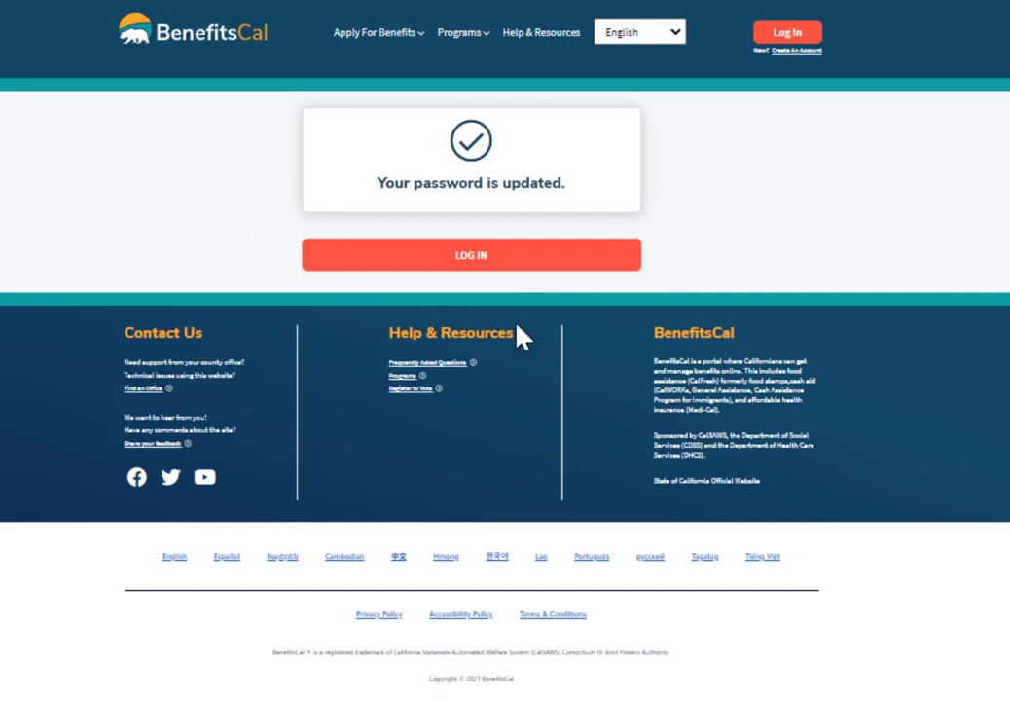
Log in with the new password and answer the favorite color security question.
left_click(504, 261)
type("••••••••••")
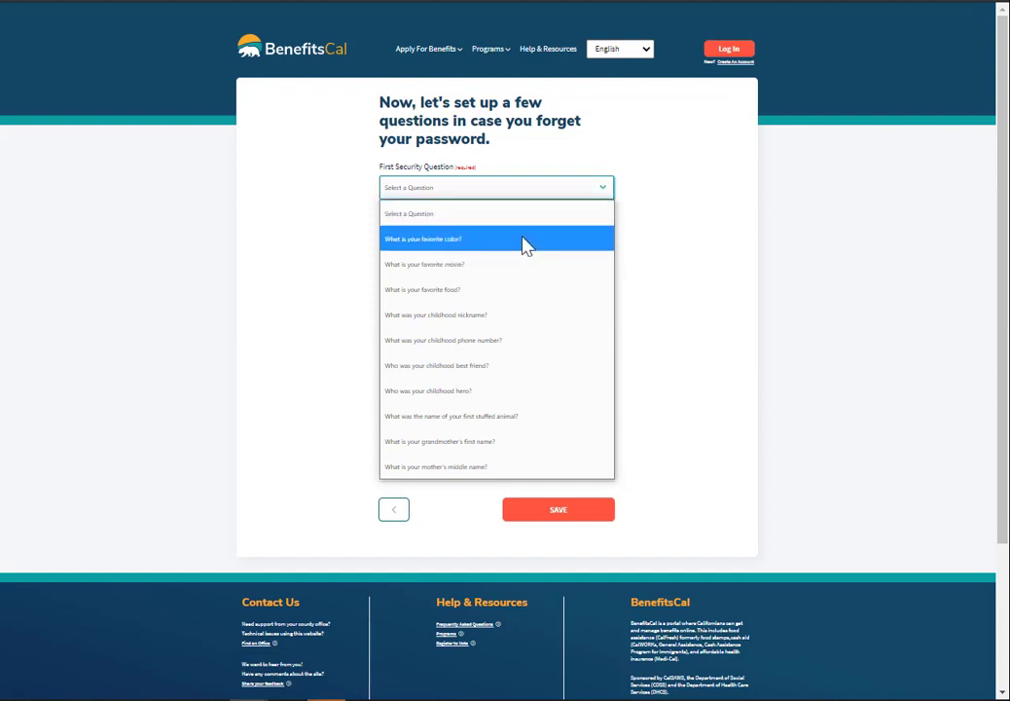
left_click(525, 239)
left_click(477, 232)
type("blue")
Answer the favorite food security question, save the questions, and accept the terms of use.
left_click(496, 292)
left_click(412, 338)
left_click(412, 338)
type("taco")
type("ian")
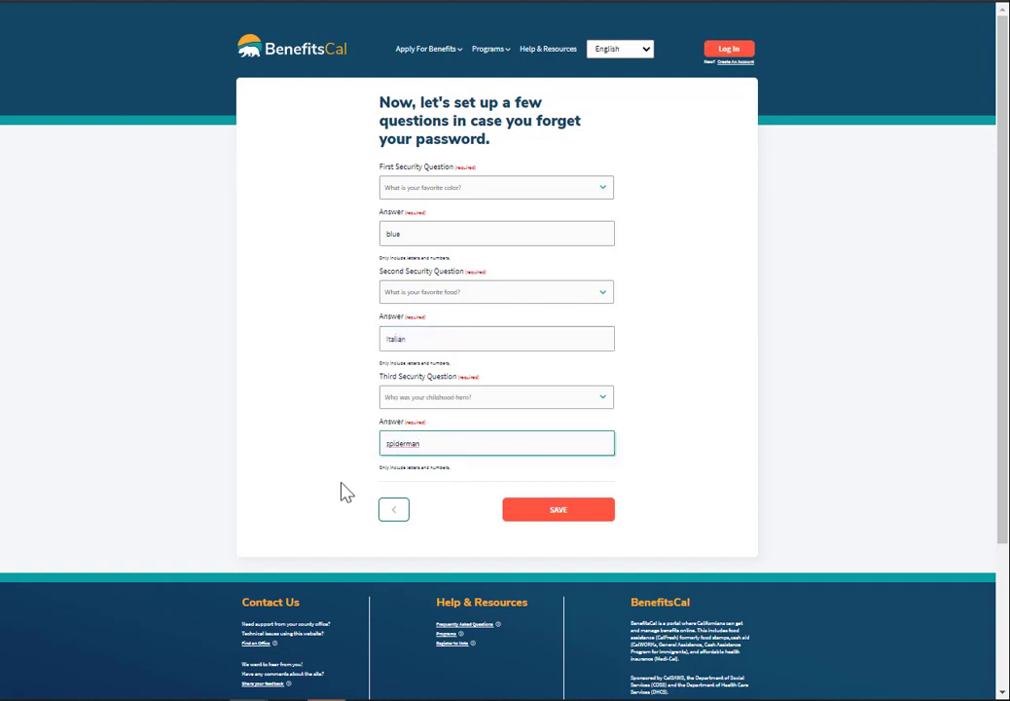
left_click(560, 512)
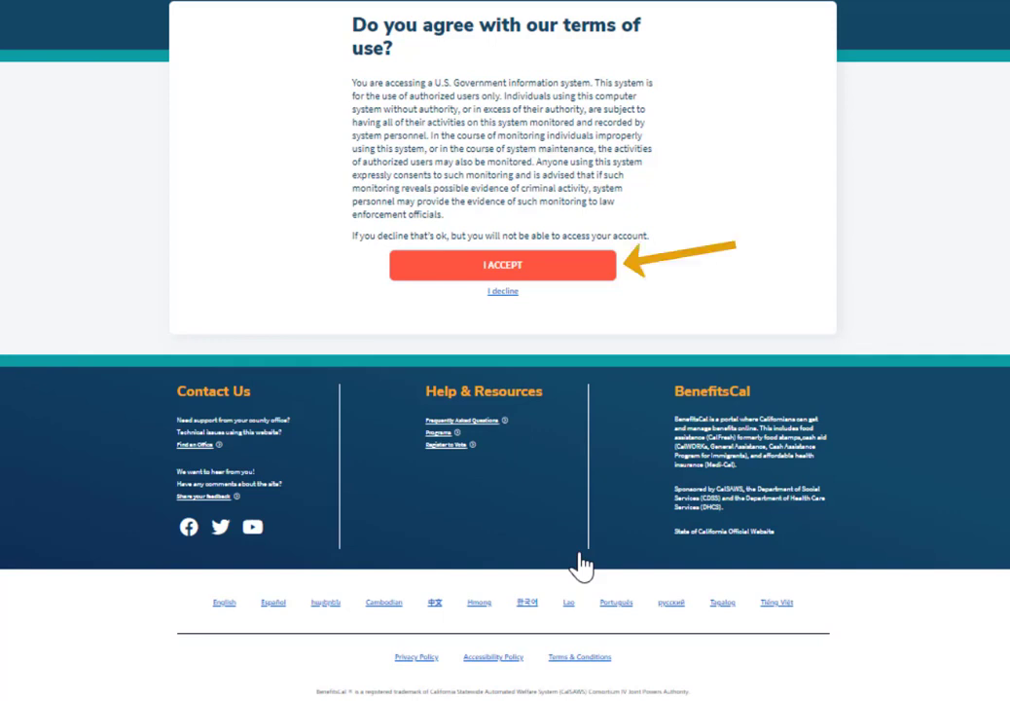
left_click(500, 273)
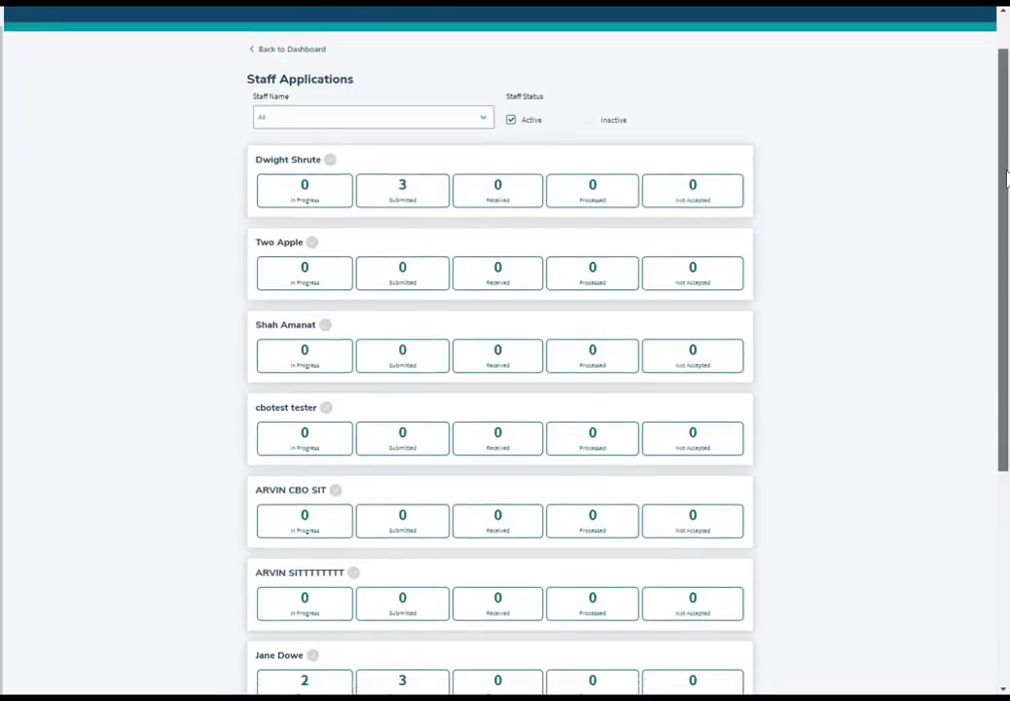
Scroll down the CBO dashboard to look over its panels.
scroll(1008, 216, "down", 3)
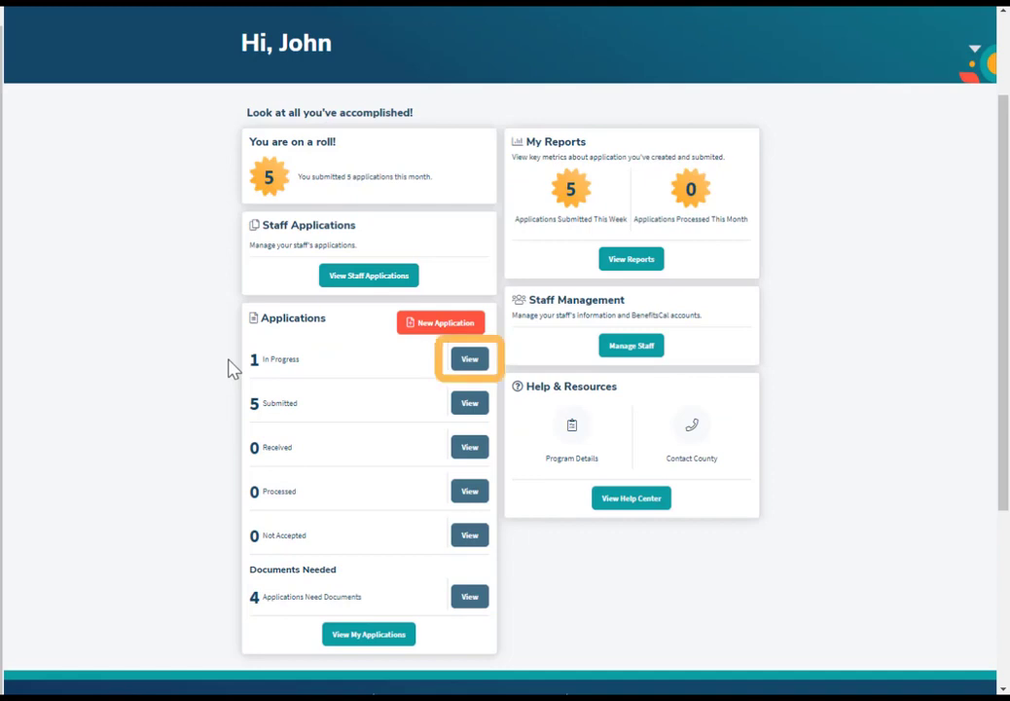
left_click(469, 362)
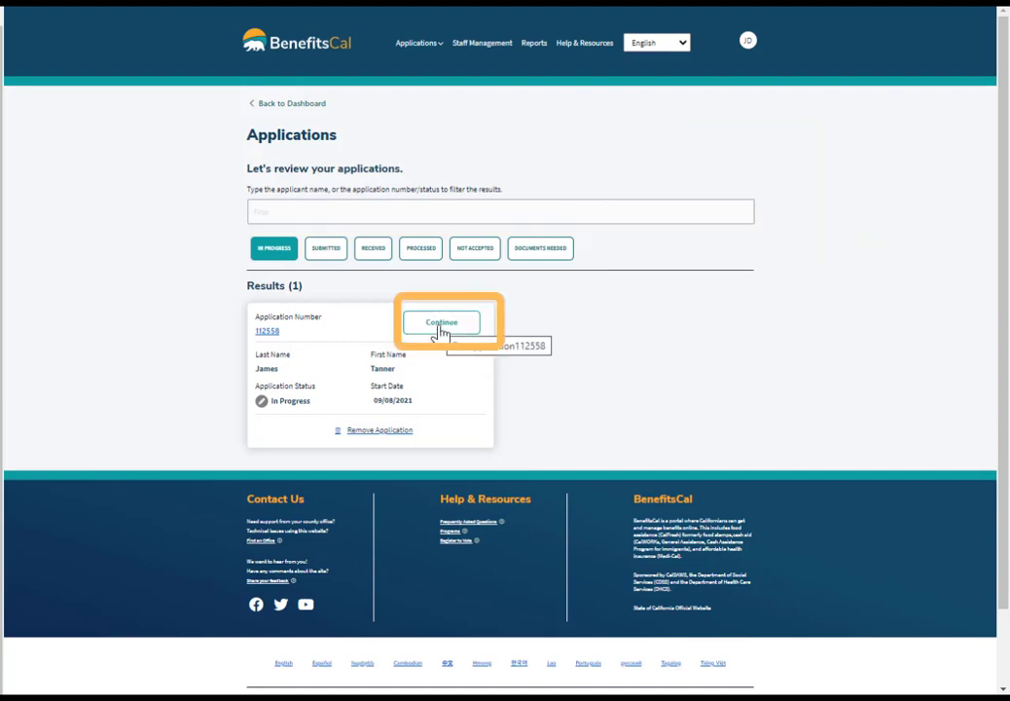
left_click(441, 326)
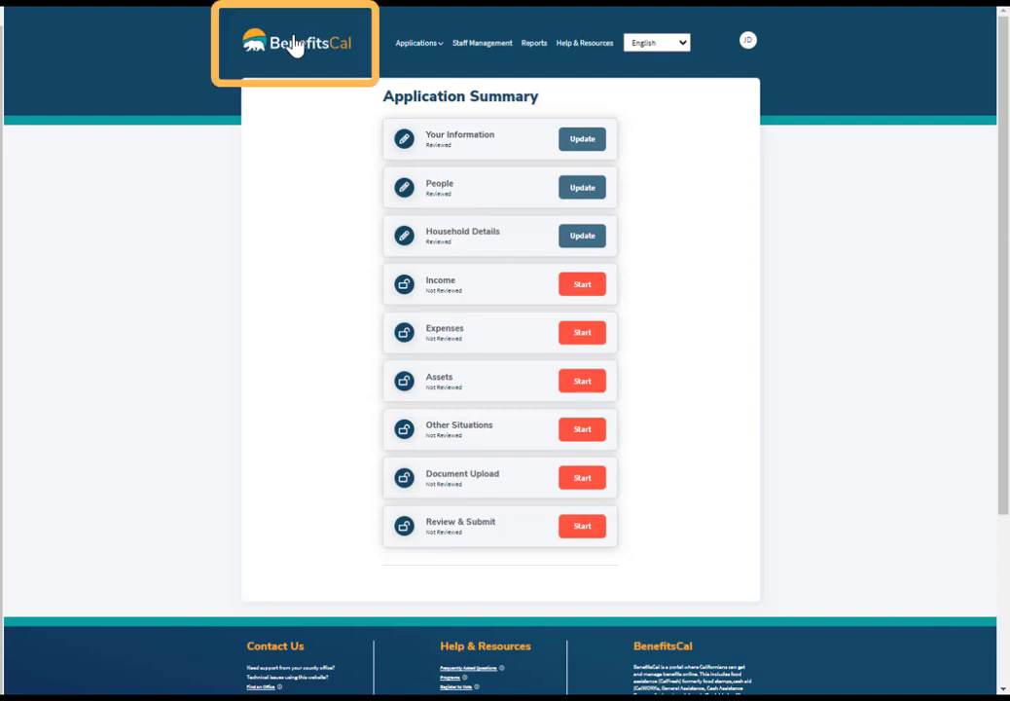
left_click(294, 46)
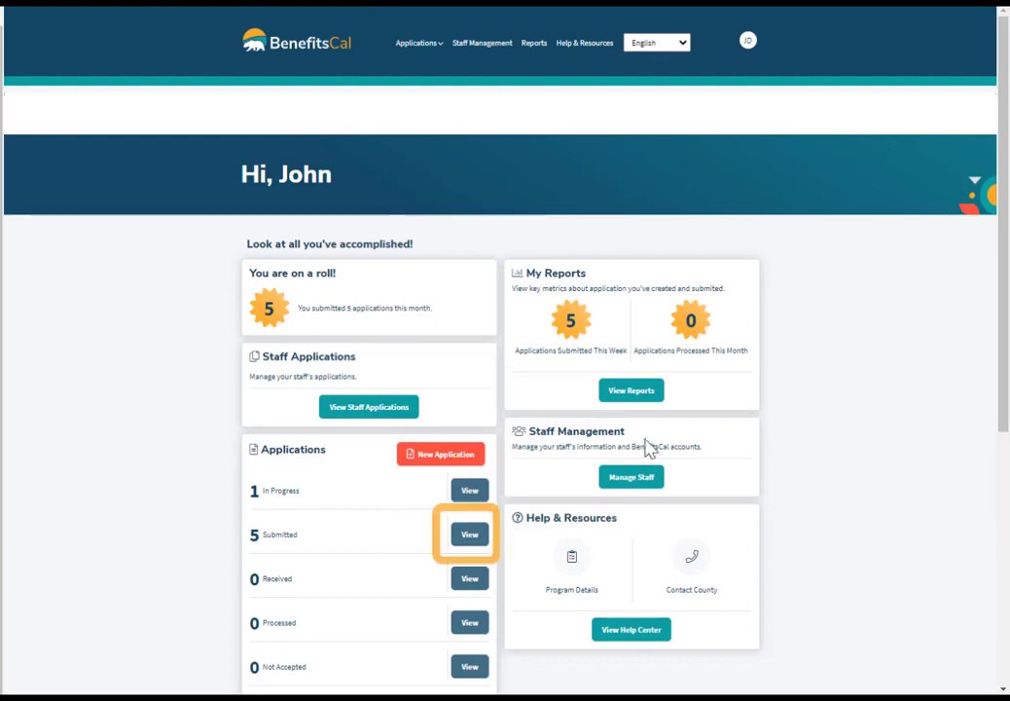
Open a submitted application's details and start a document upload.
left_click(463, 539)
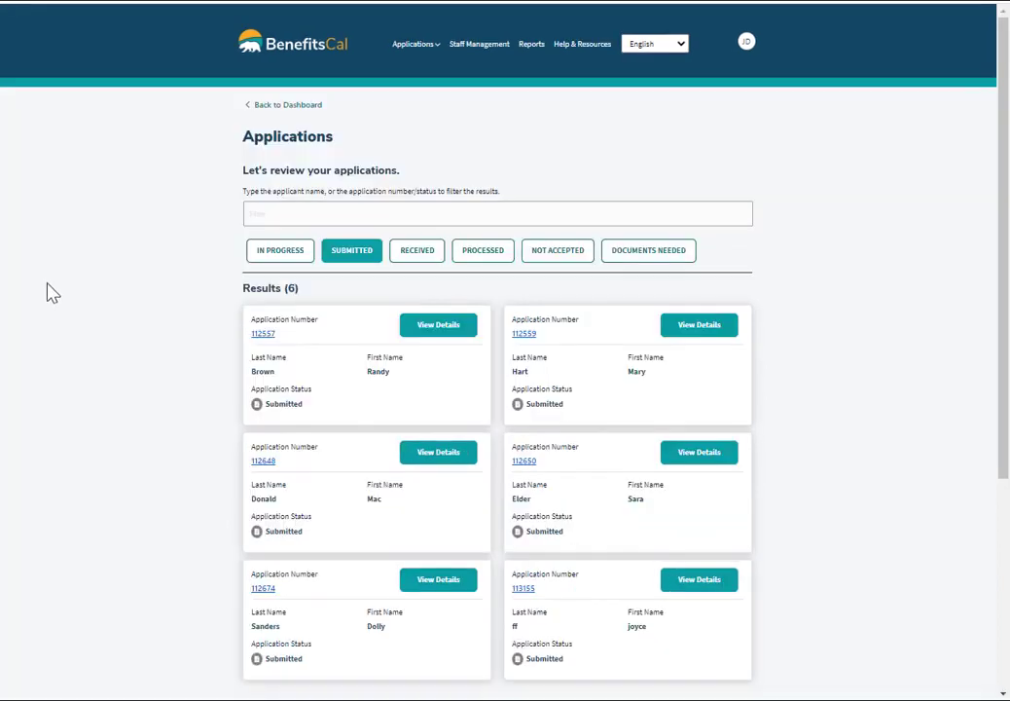
left_click(433, 457)
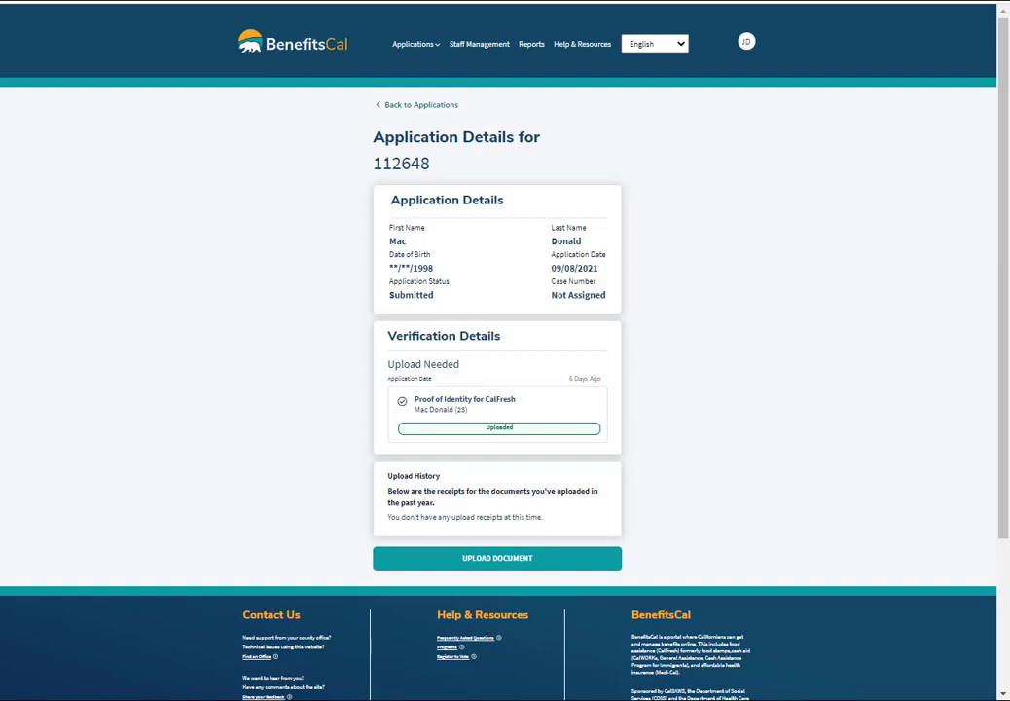
left_click(495, 571)
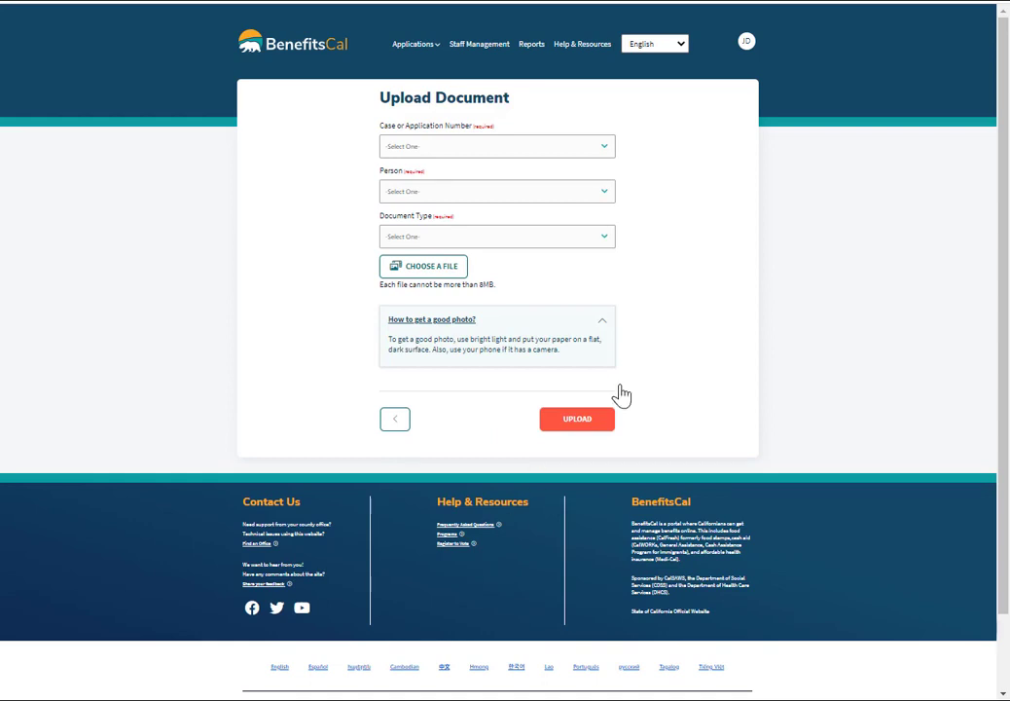
Select the application number, attach Trashbill.docx as a Utilities/Household Expenses document, and upload it.
left_click(603, 146)
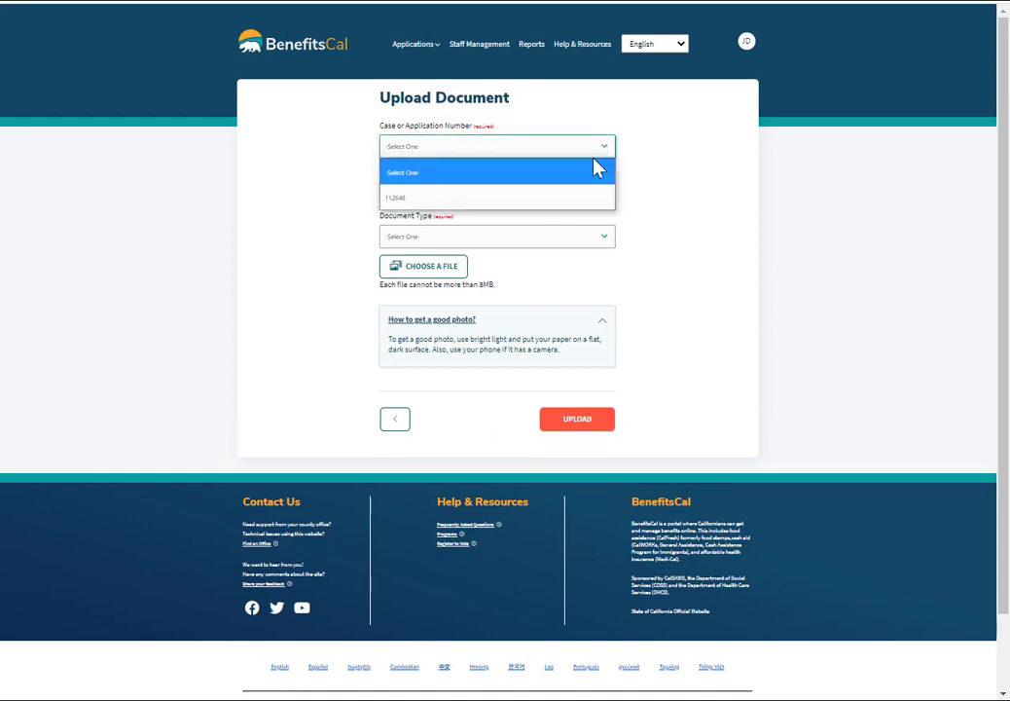
left_click(591, 197)
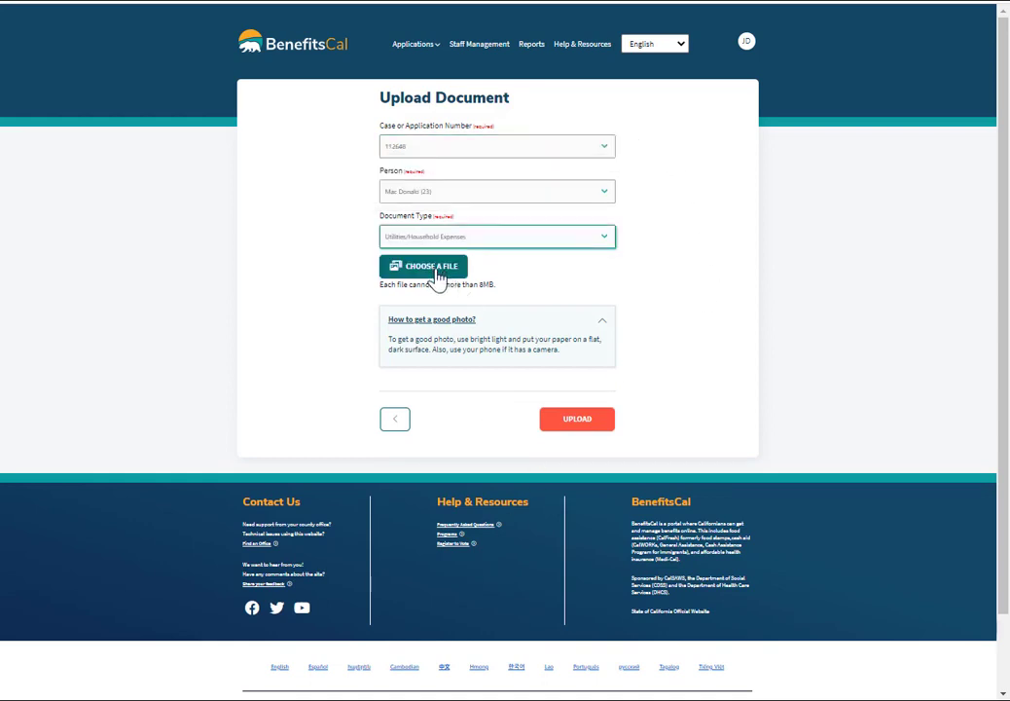
left_click(437, 279)
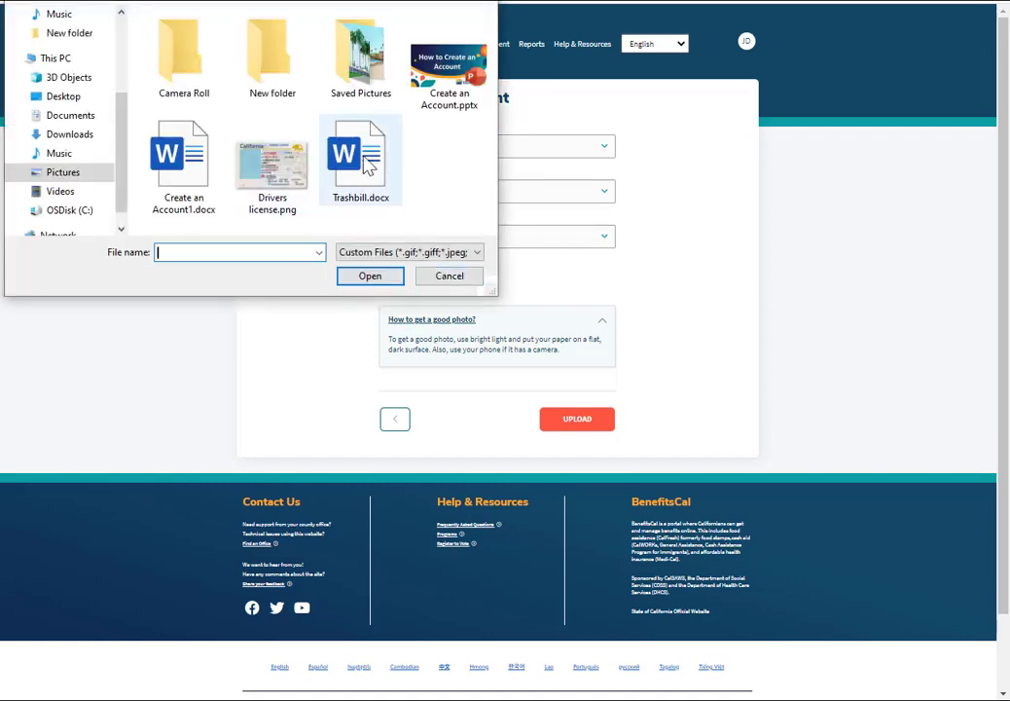
double_click(363, 165)
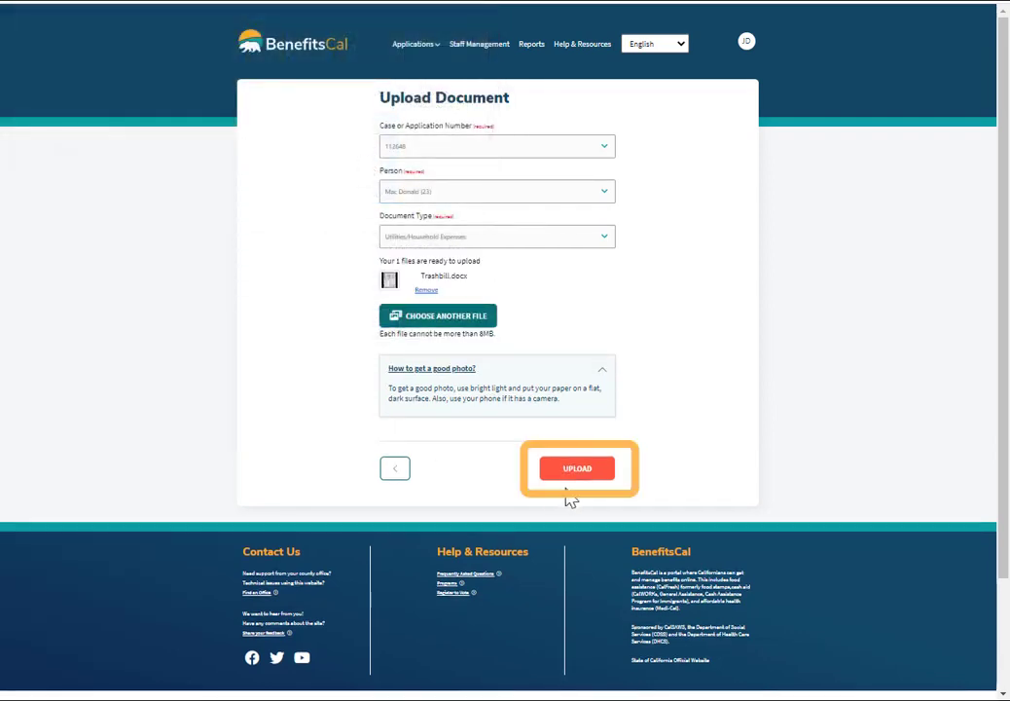
left_click(579, 471)
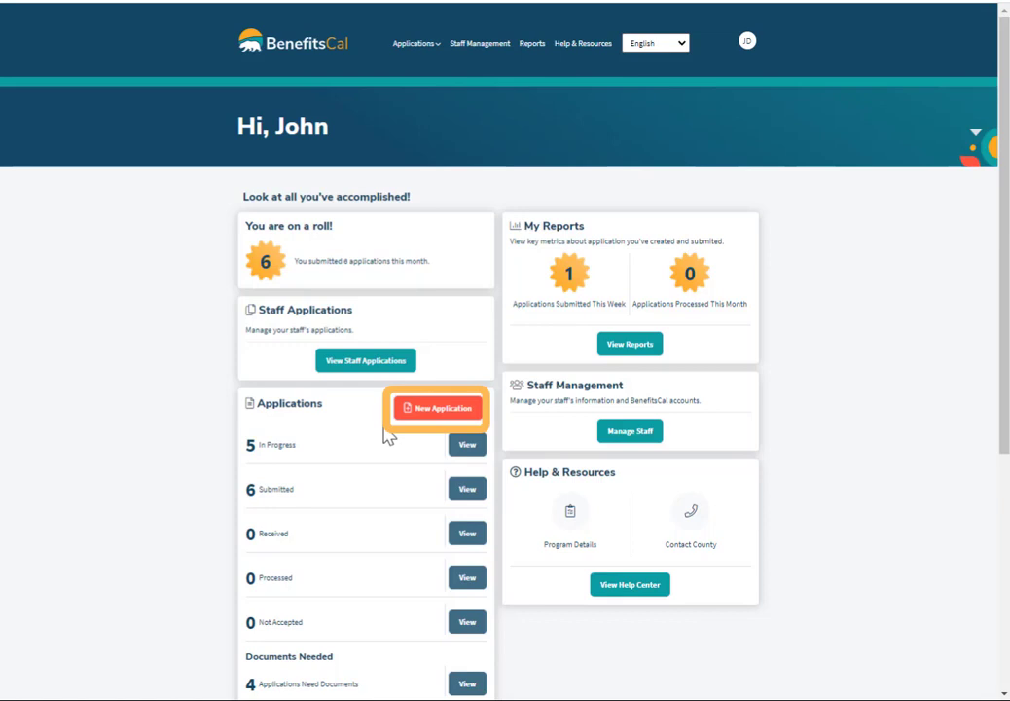
Begin a new application with San Bernardino selected as the county.
left_click(427, 414)
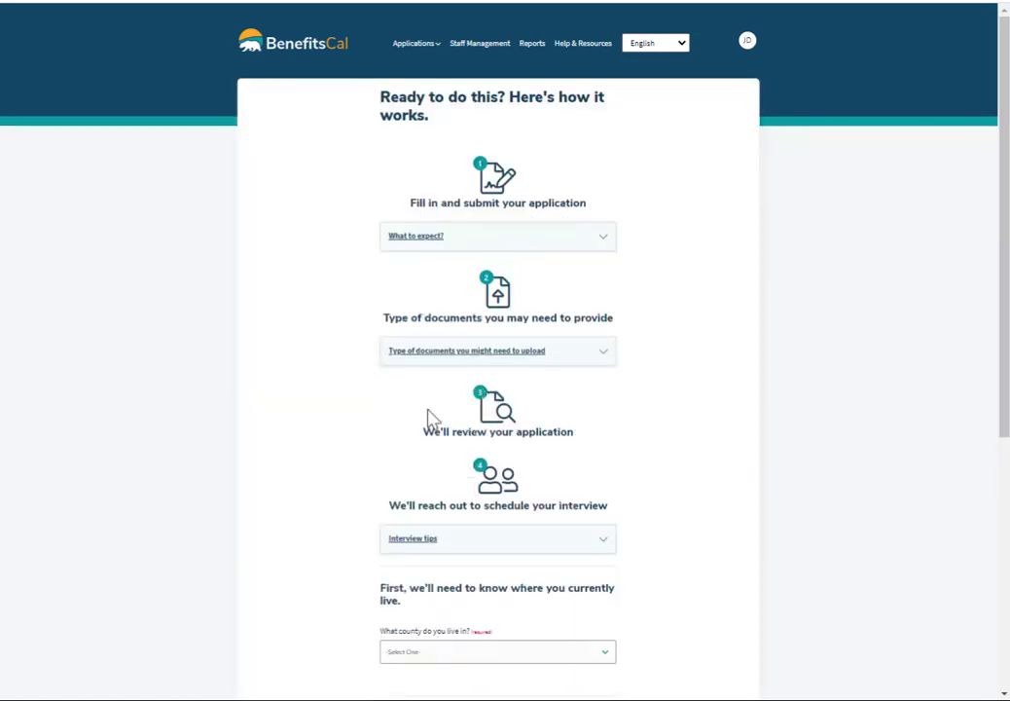
left_click_drag(1004, 283, 1005, 328)
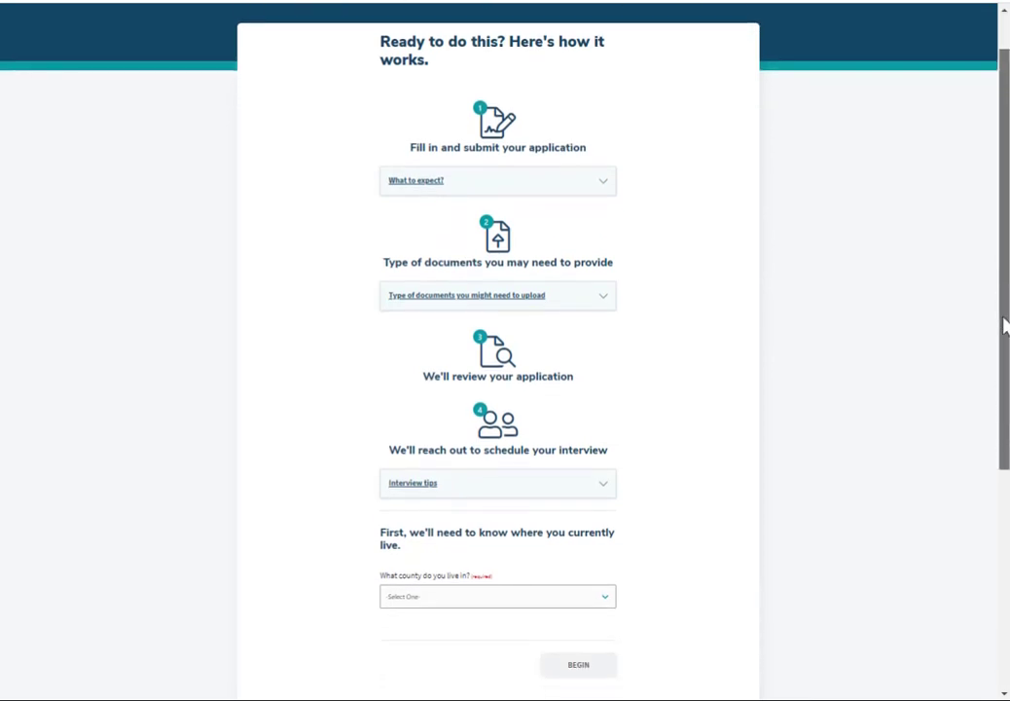
left_click_drag(1006, 328, 1007, 425)
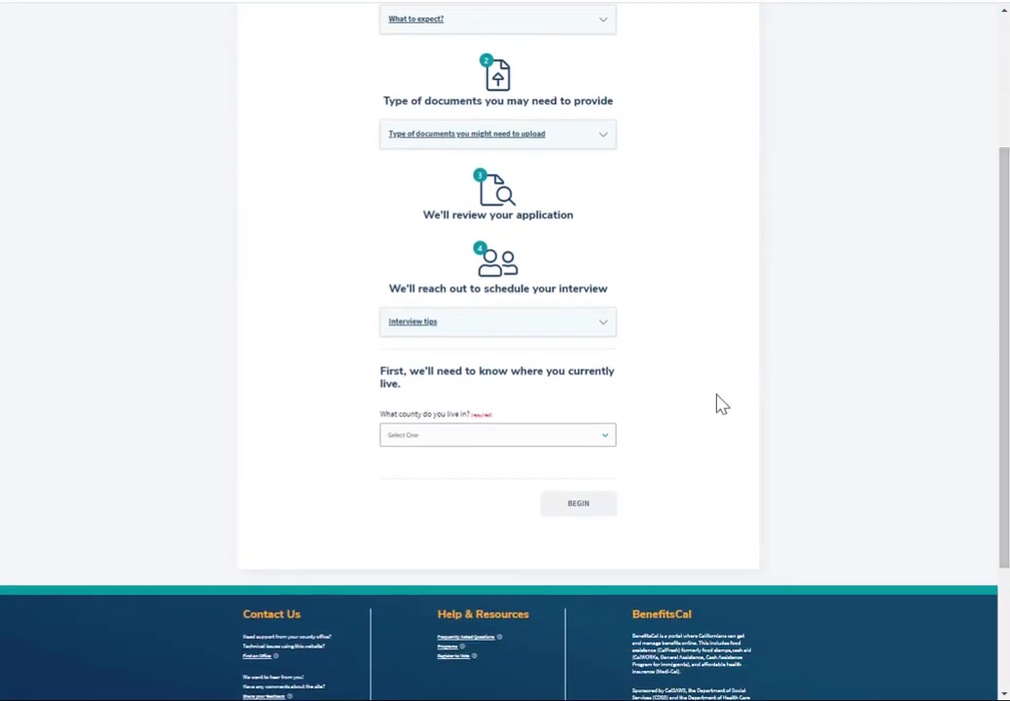
left_click(610, 440)
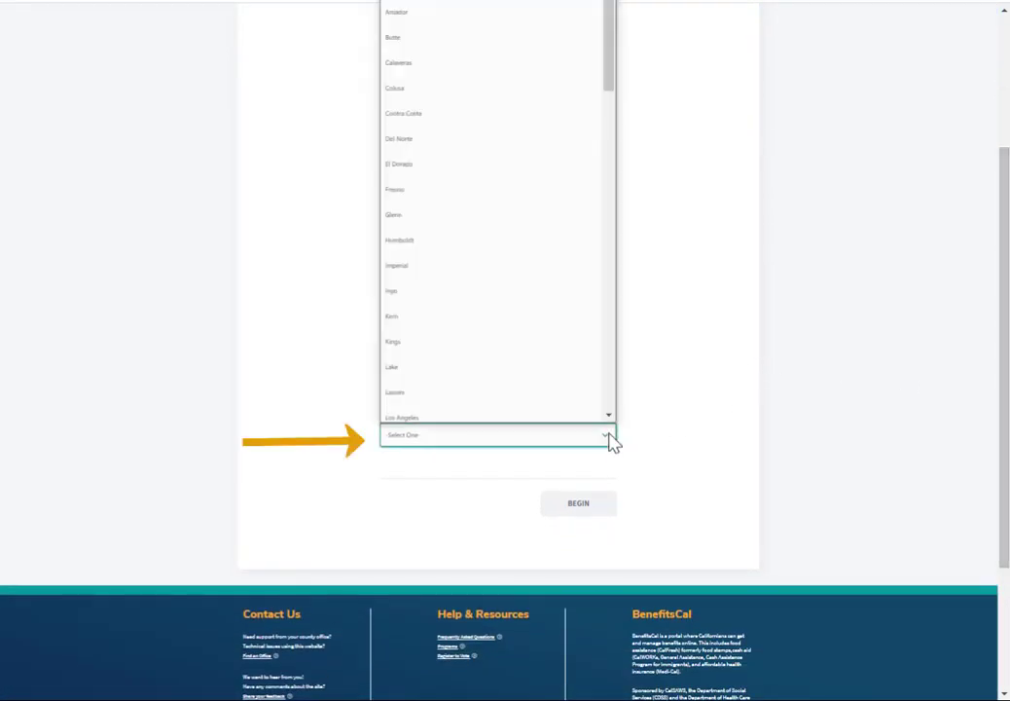
key("s")
key("Down")
key("Down")
key("Return")
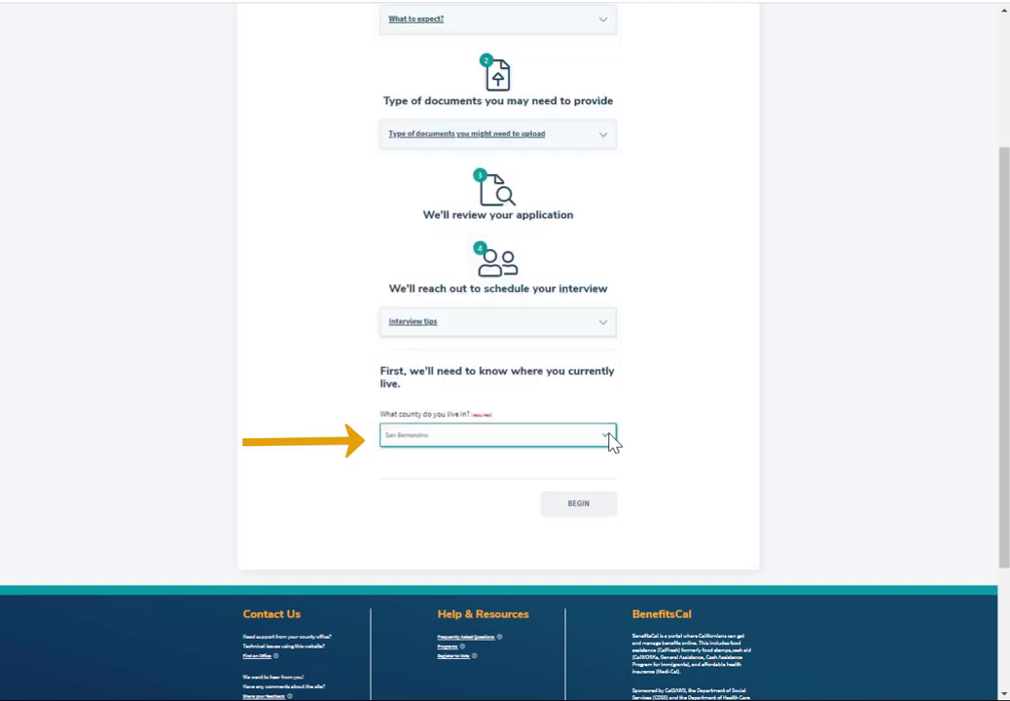
left_click(582, 560)
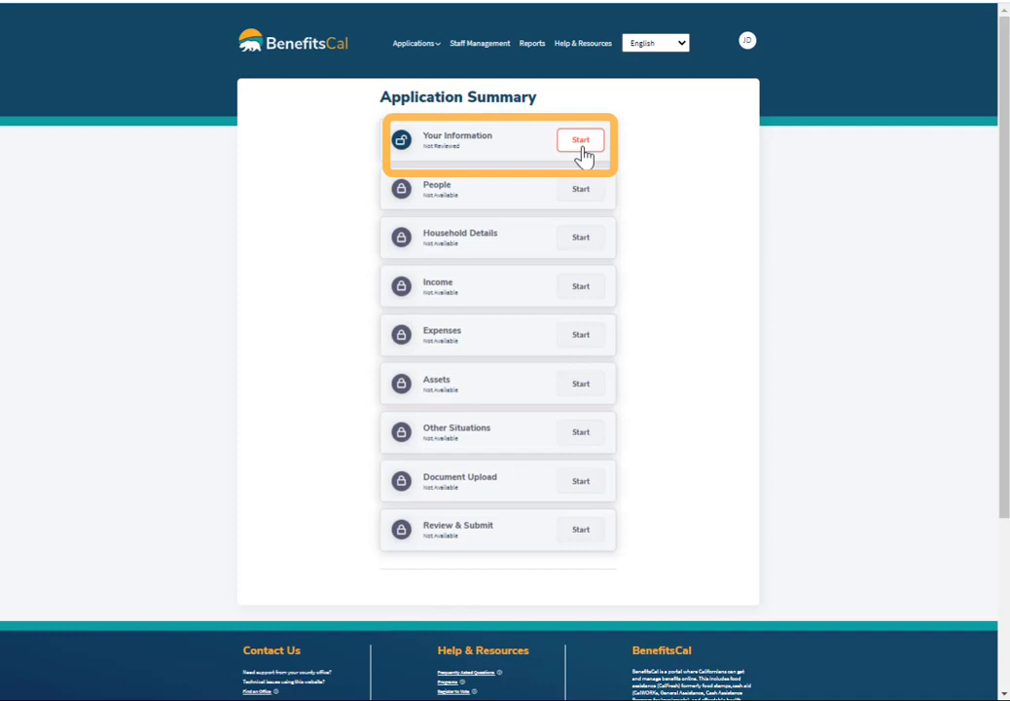
Fill in preferred language, applicant name and the suggested street address.
left_click(582, 149)
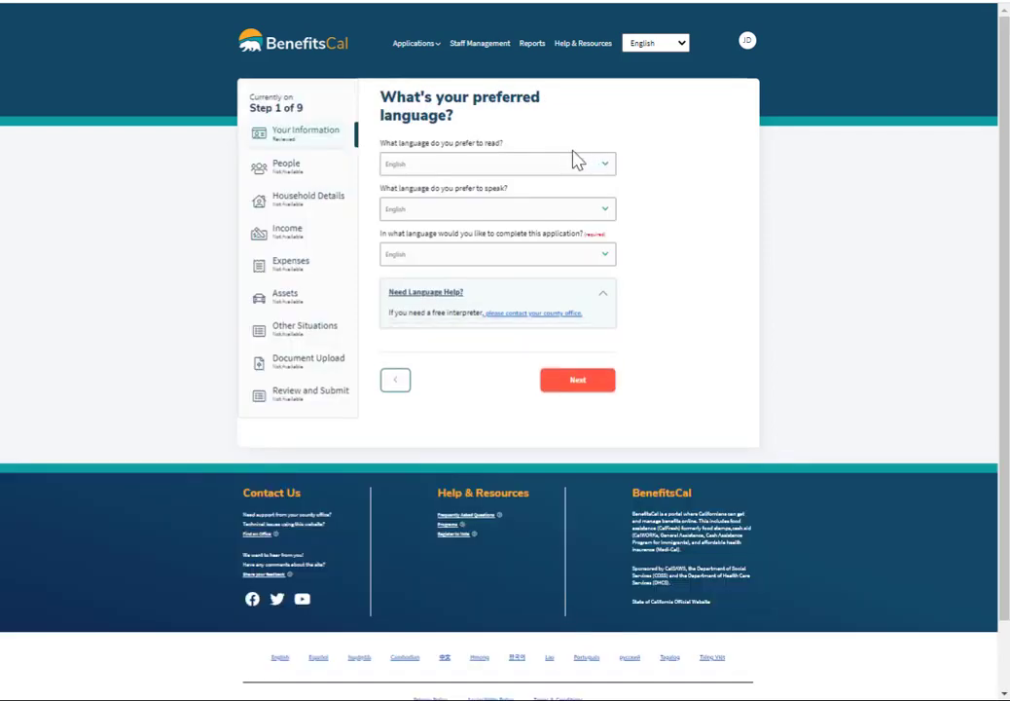
left_click(576, 385)
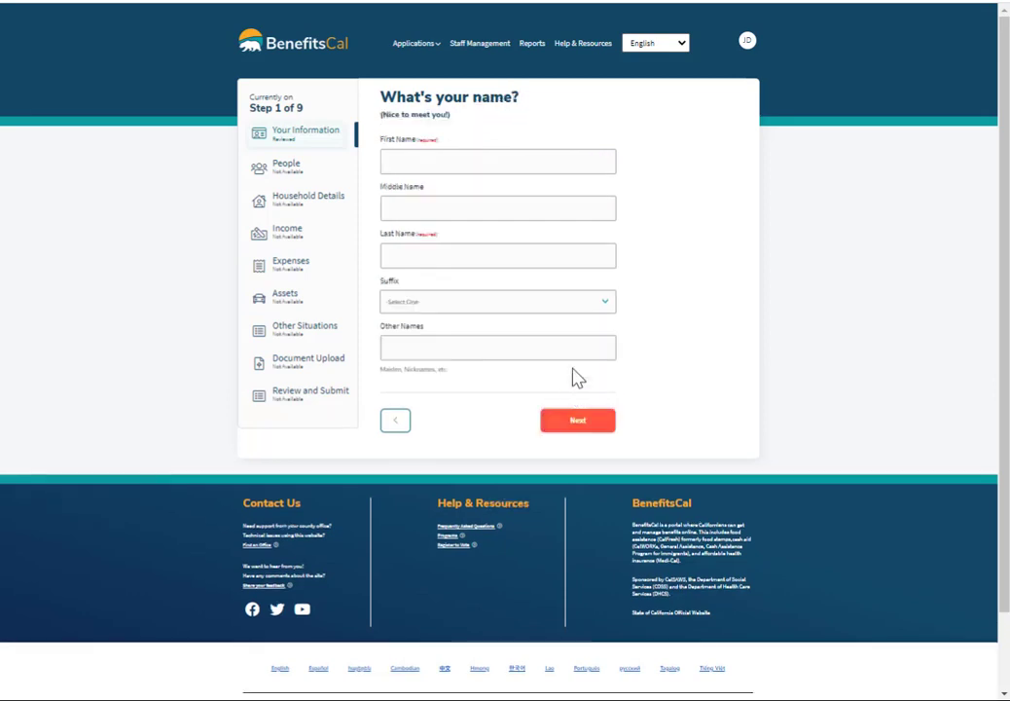
left_click(394, 159)
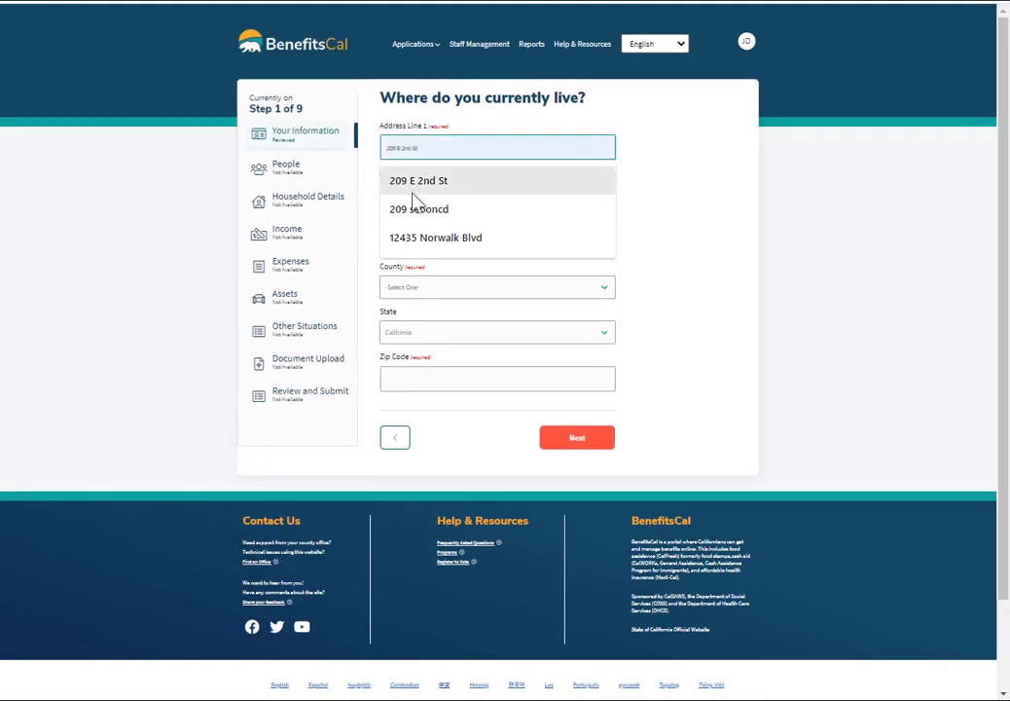
left_click(411, 187)
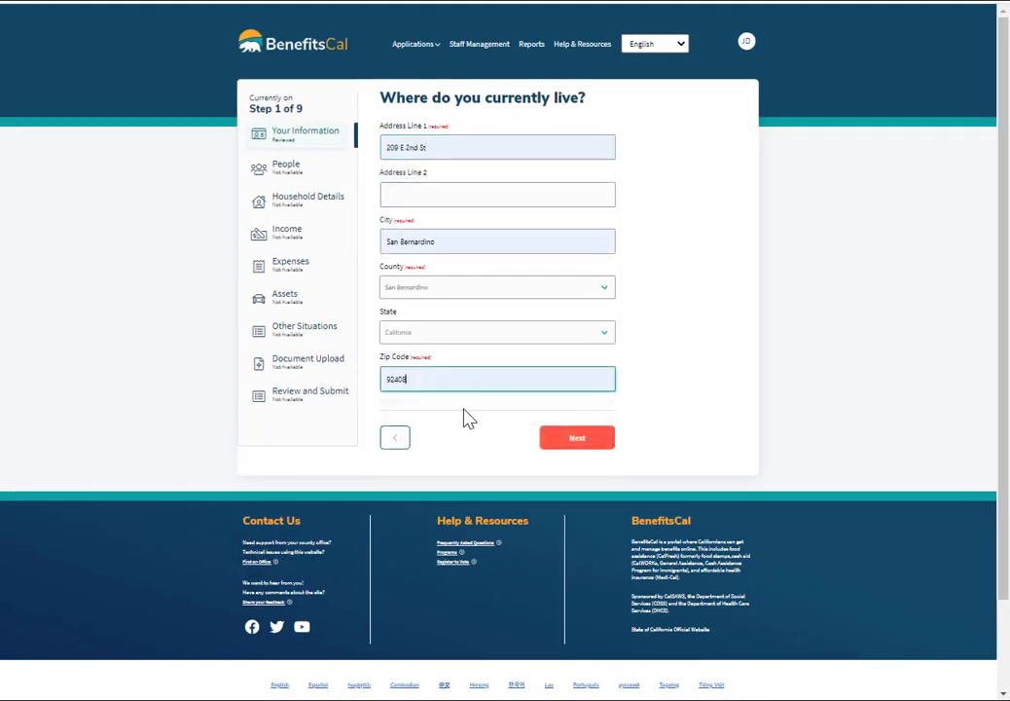
left_click(576, 440)
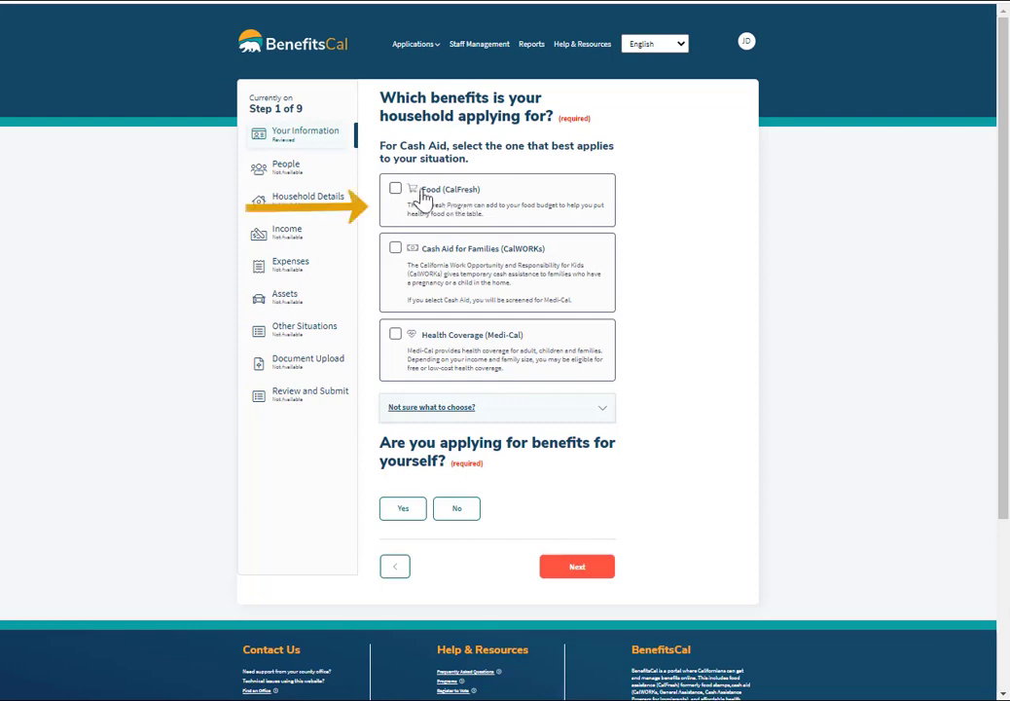
Apply for Food (CalFresh) for yourself, with no authorized representative or benefit spender.
left_click(423, 196)
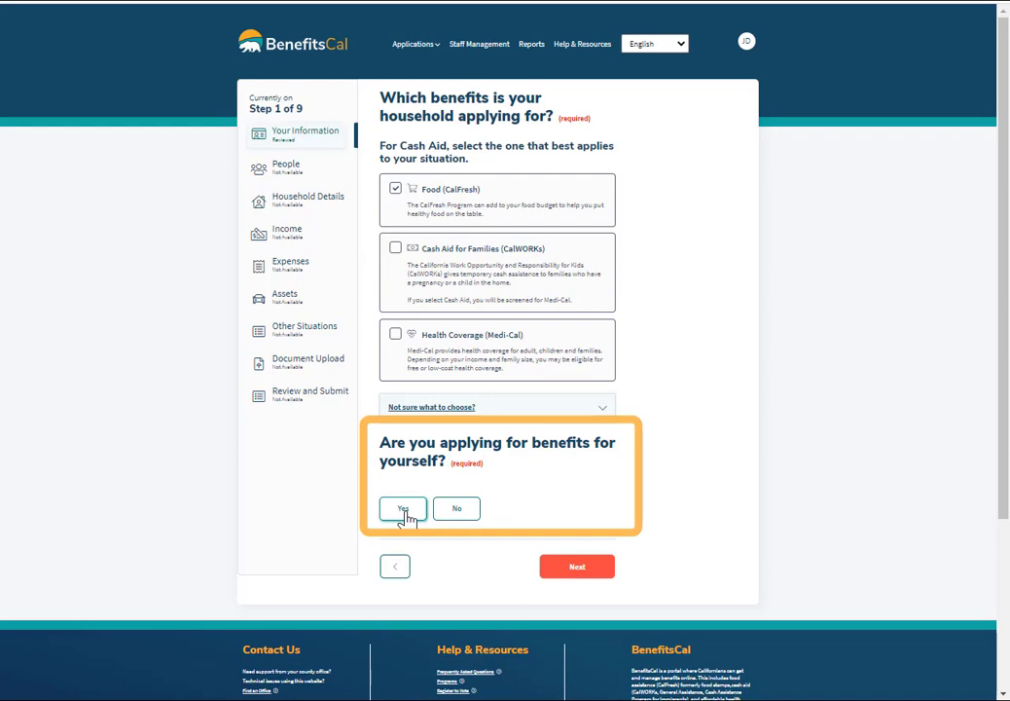
left_click(404, 515)
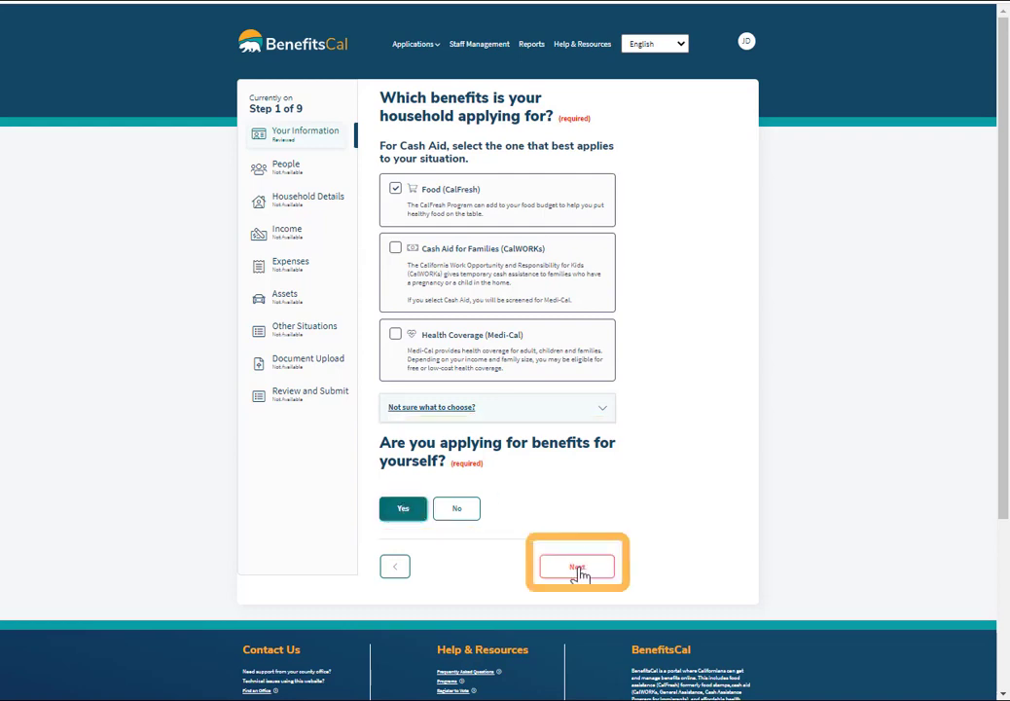
left_click(581, 574)
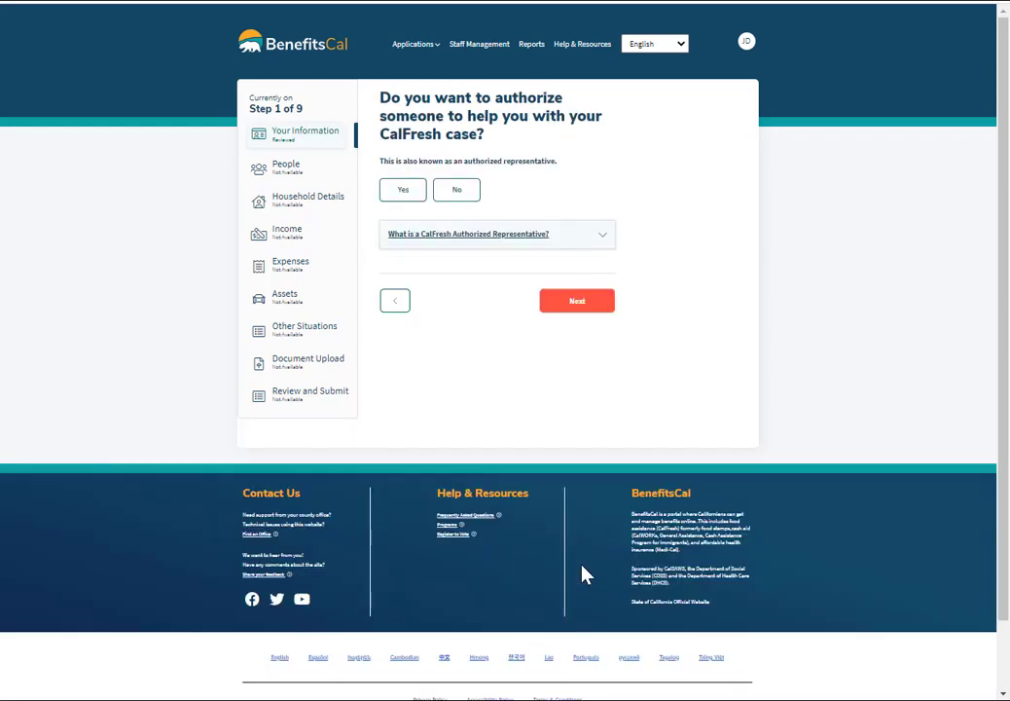
left_click(459, 191)
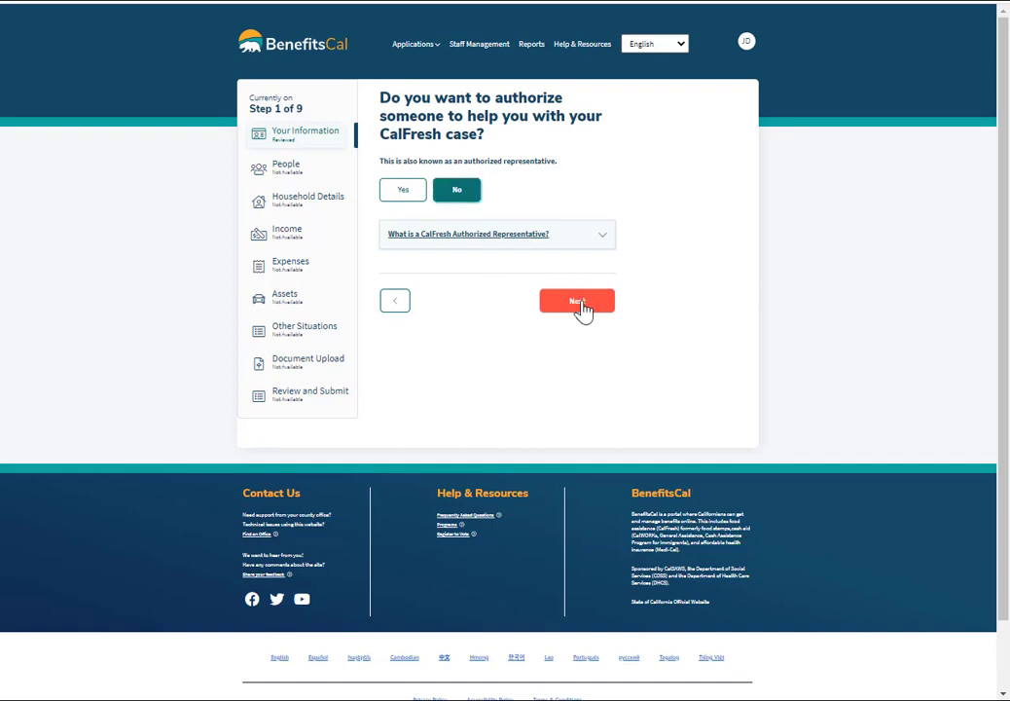
left_click(580, 307)
left_click(453, 166)
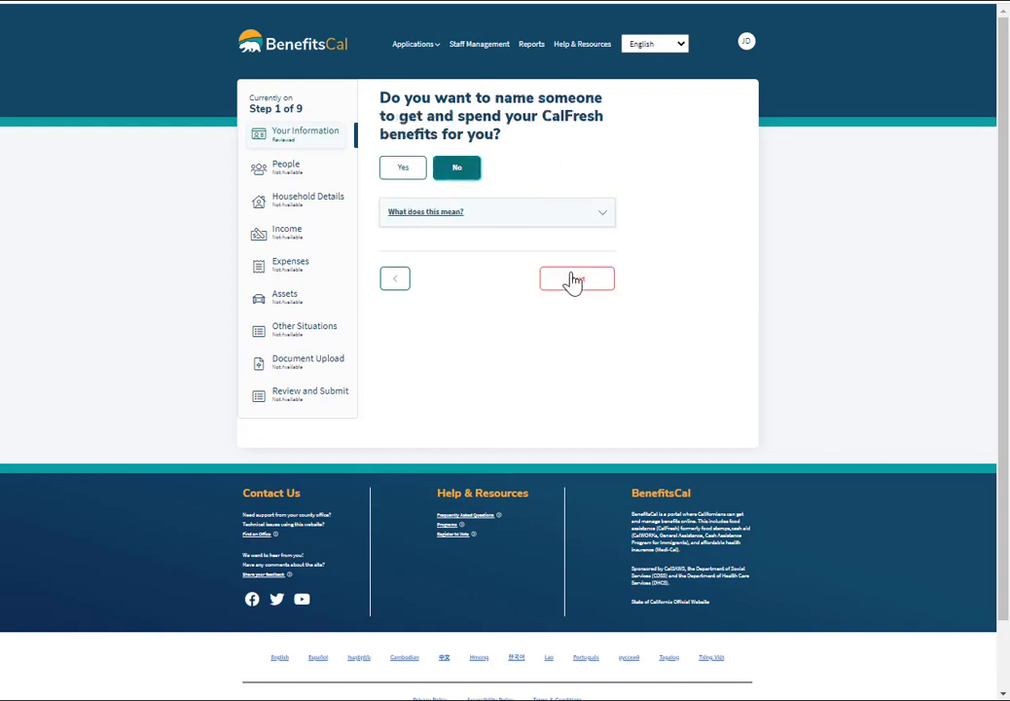
left_click(575, 280)
Enter the home phone number and e-mail, continue the application, and submit the date of birth.
left_click(517, 166)
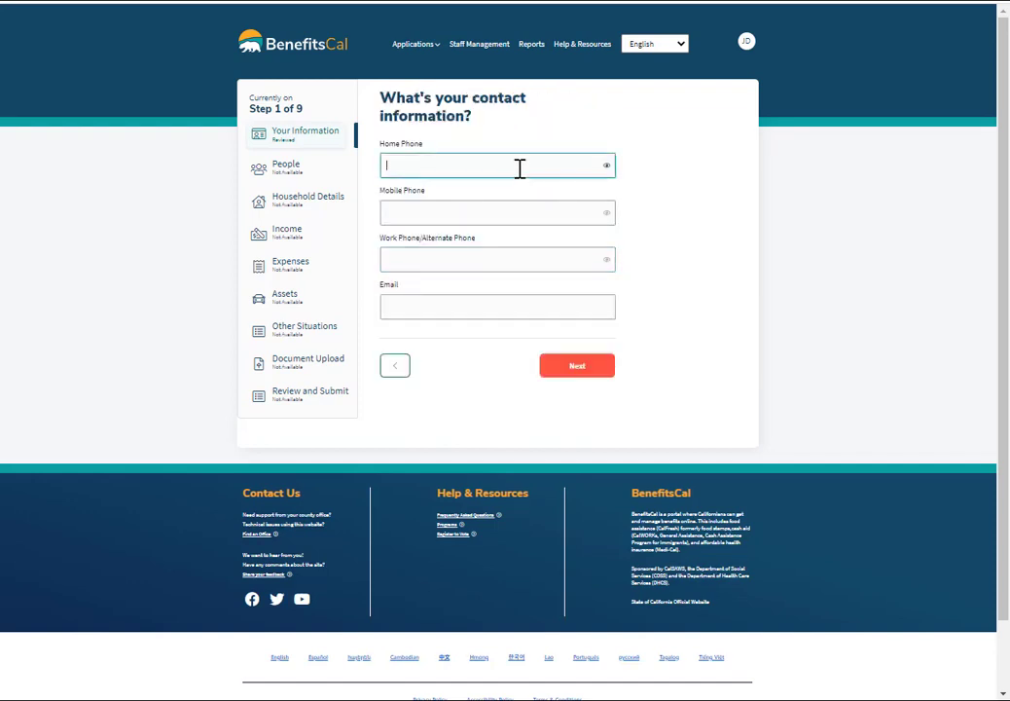
type("5555551212")
left_click(391, 301)
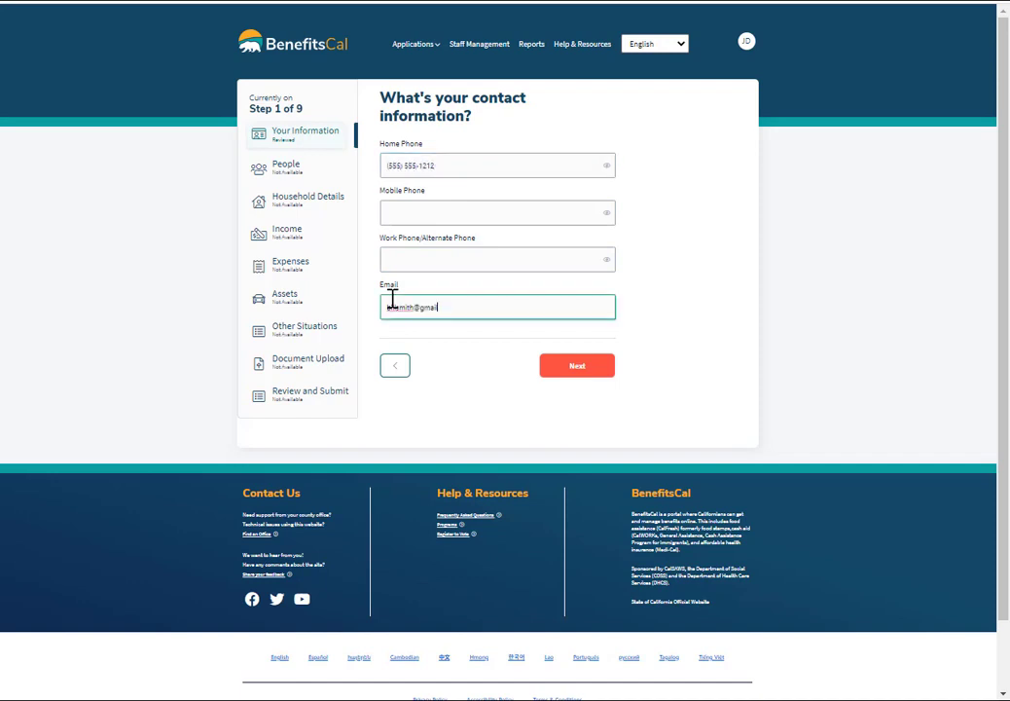
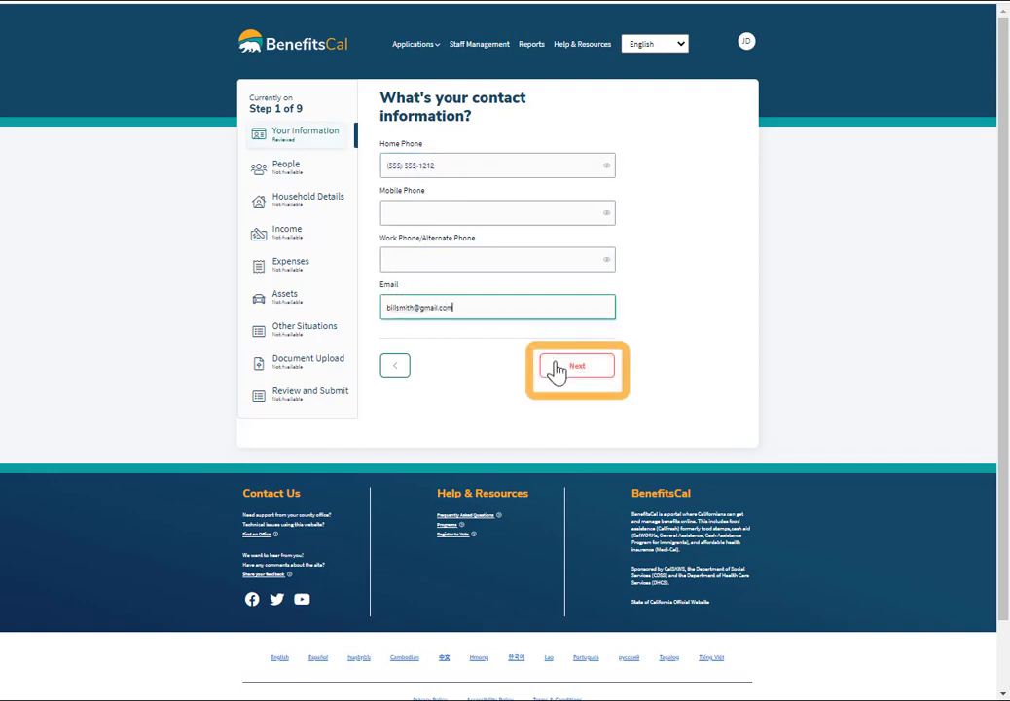
left_click(557, 368)
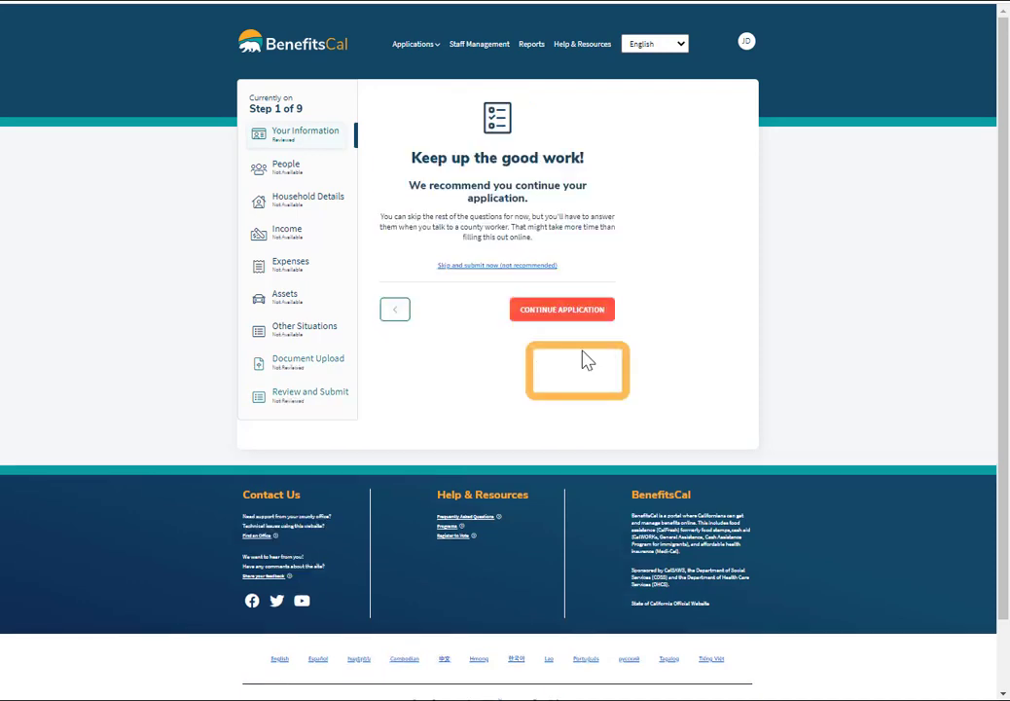
left_click(550, 311)
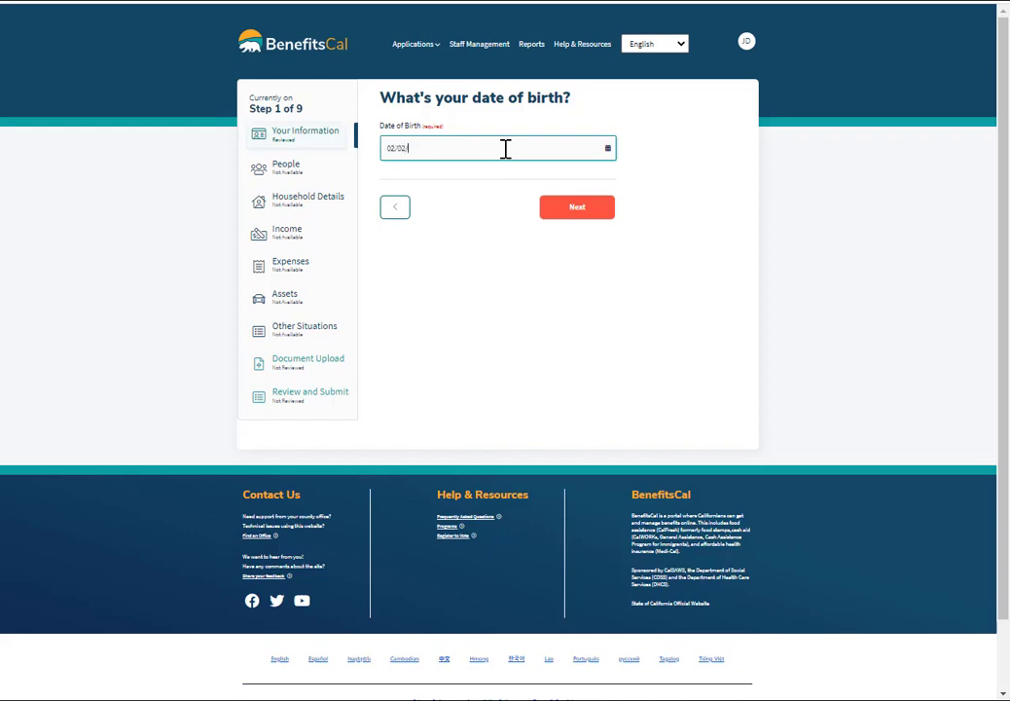
key("Return")
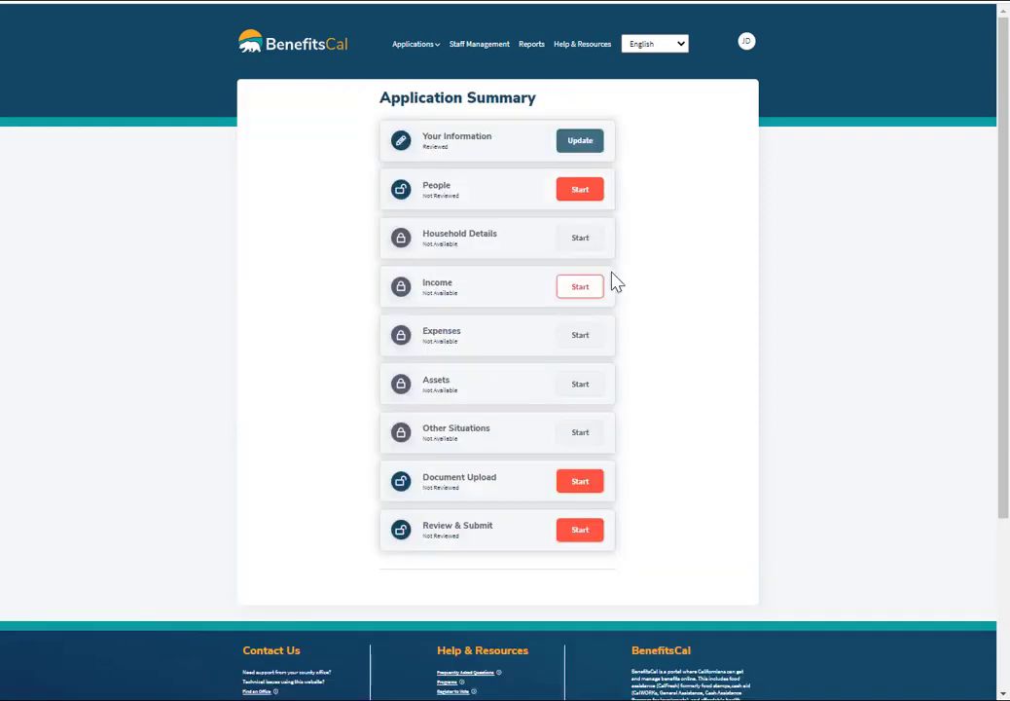
Indicate other people live in the household and enter the new member's first and last name.
left_click(581, 200)
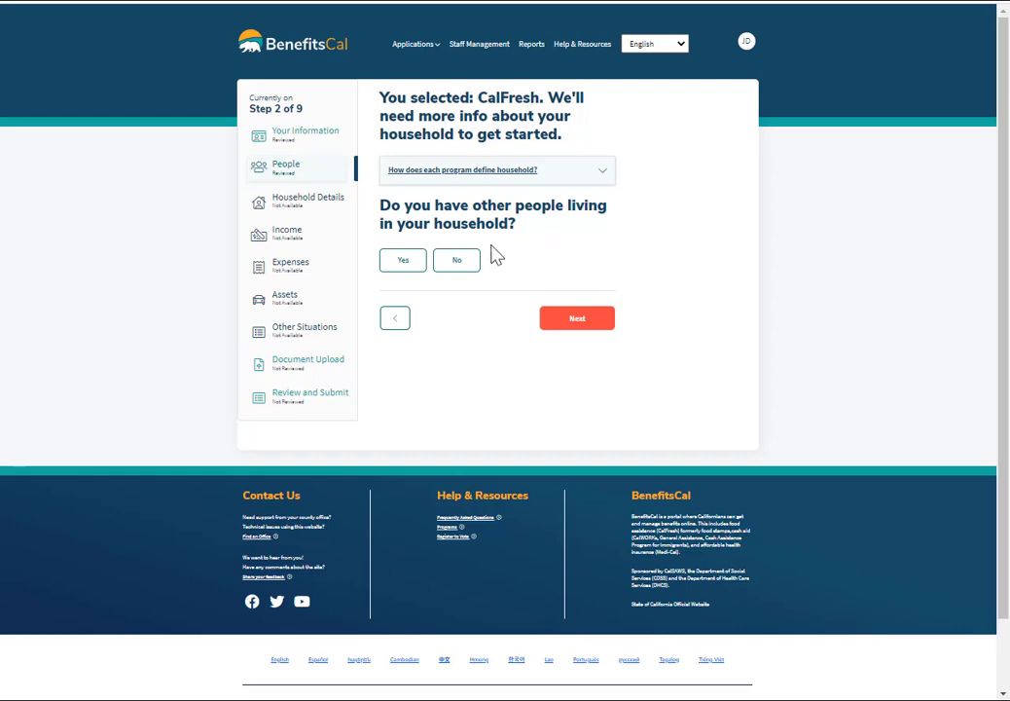
left_click(397, 261)
left_click(578, 328)
left_click(427, 165)
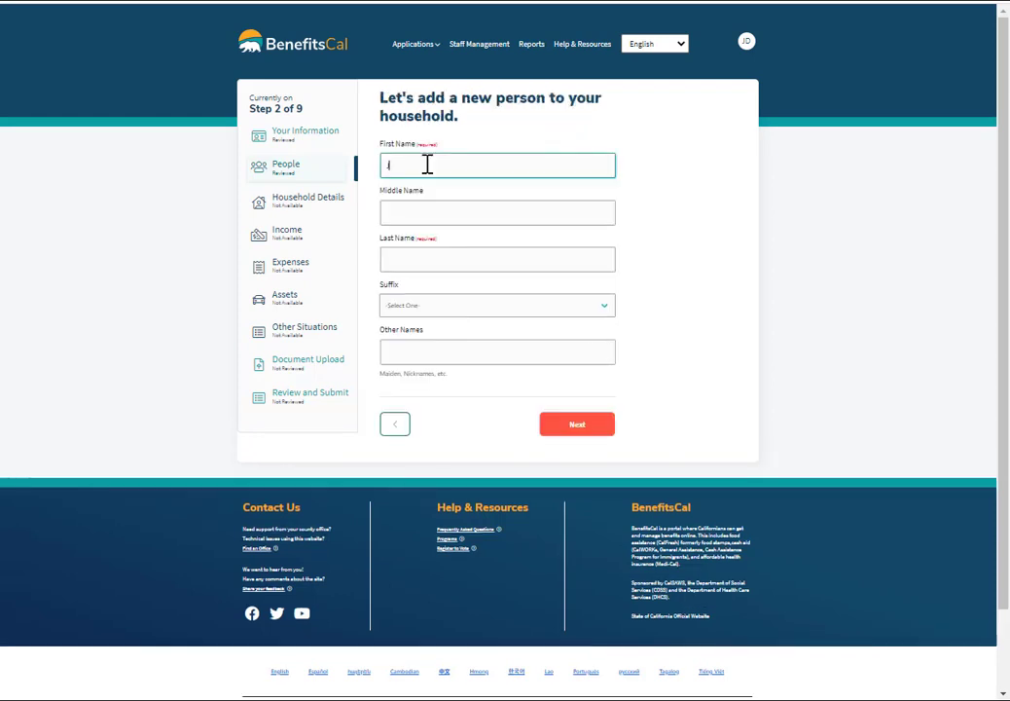
type("Janet")
key("Tab")
key("Tab")
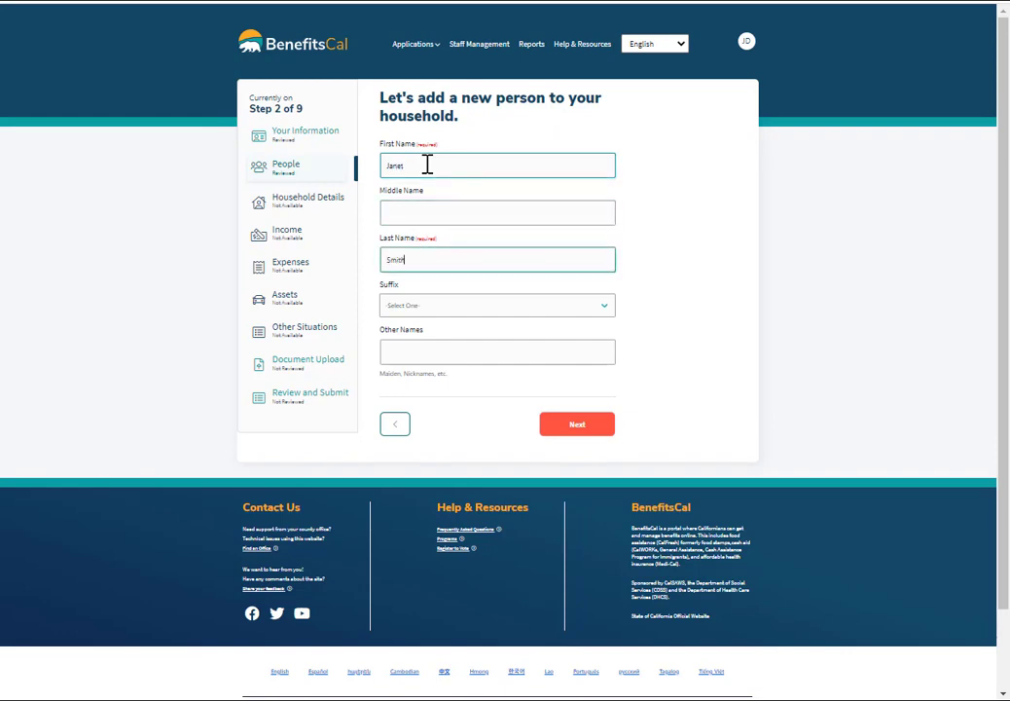
key("Return")
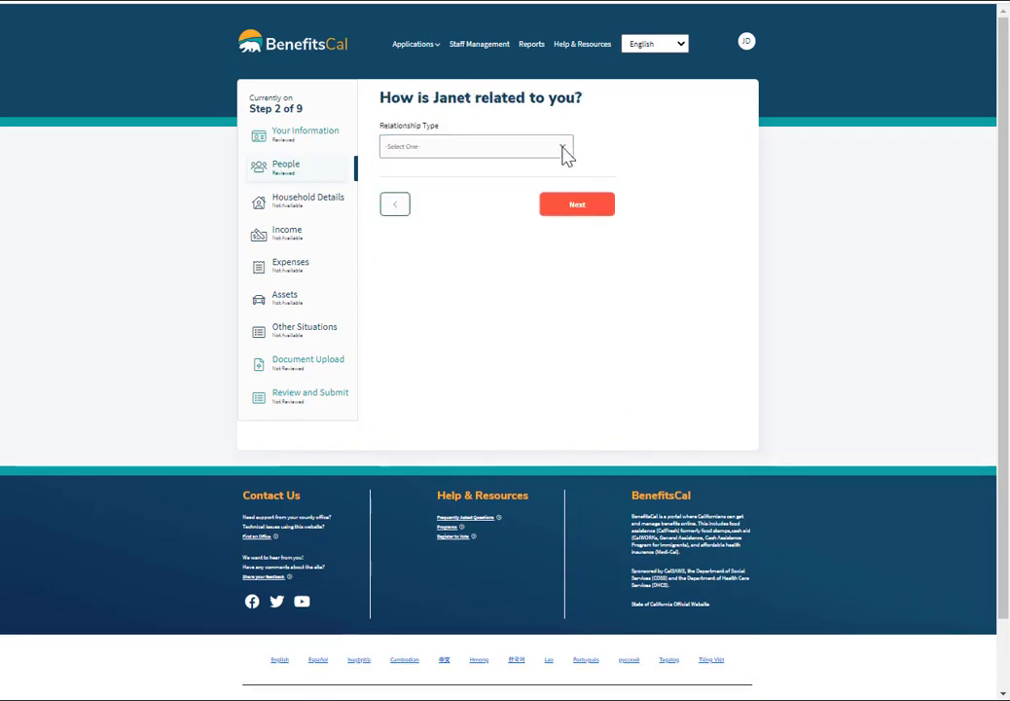
Set the relationship to Spouse, include them in Food (CalFresh), and confirm the household summary.
left_click(568, 155)
left_click(427, 551)
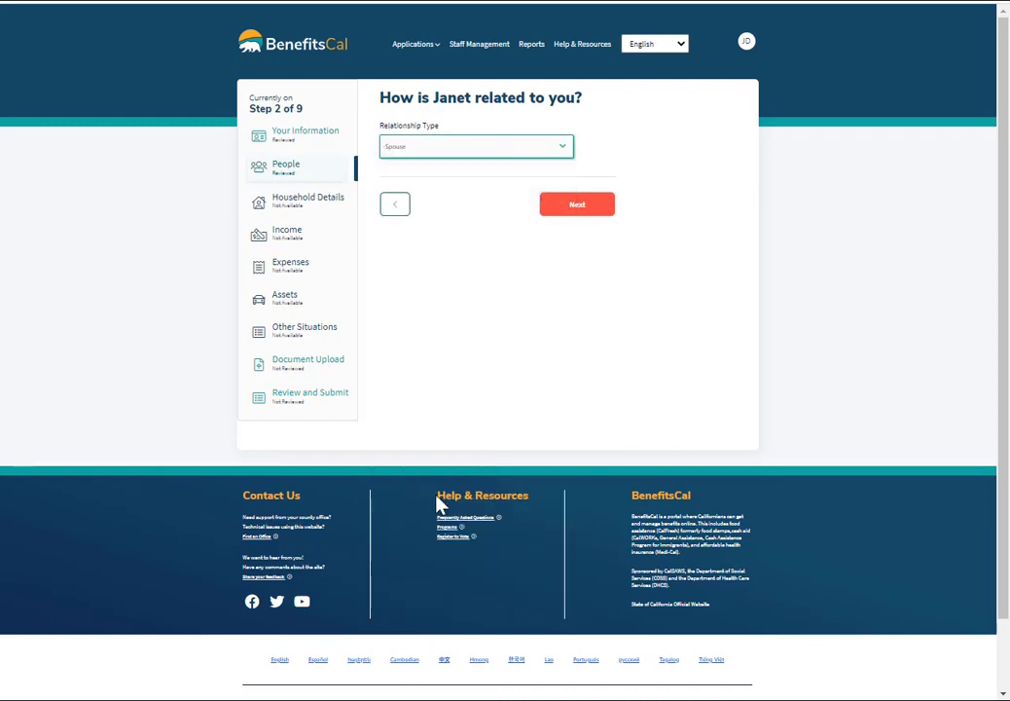
left_click(576, 206)
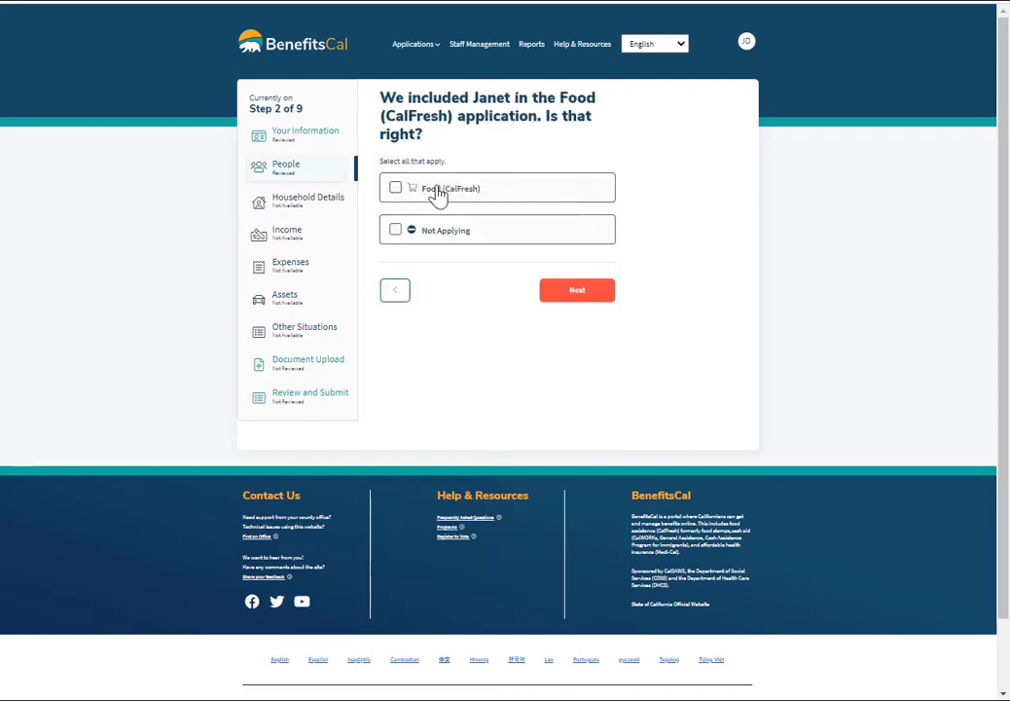
left_click(397, 189)
left_click(577, 289)
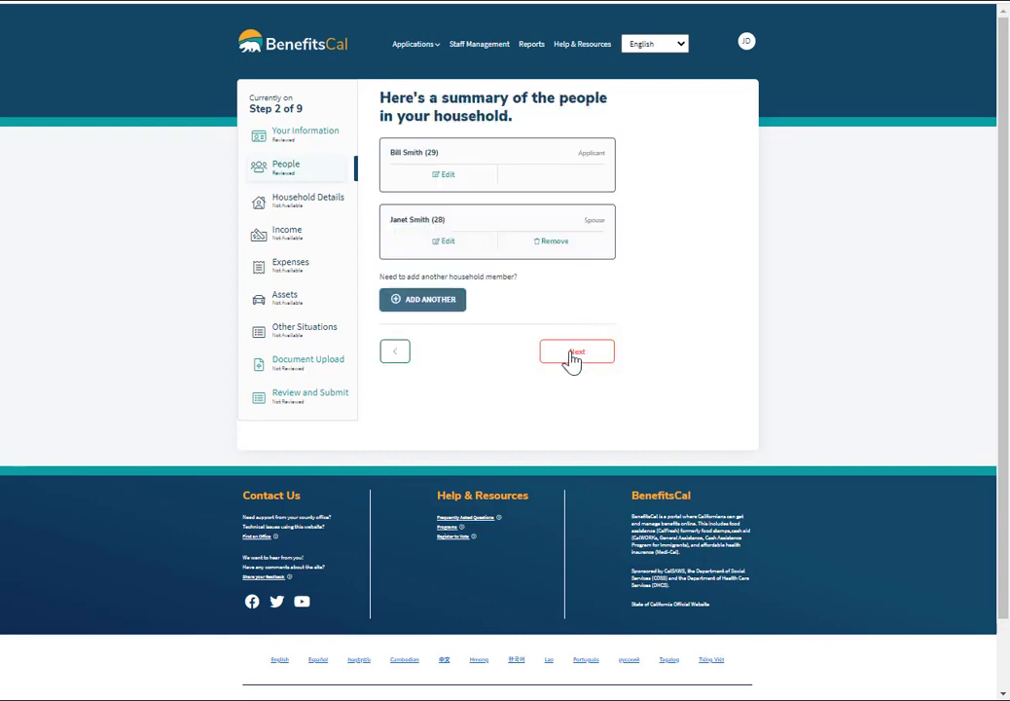
left_click(574, 353)
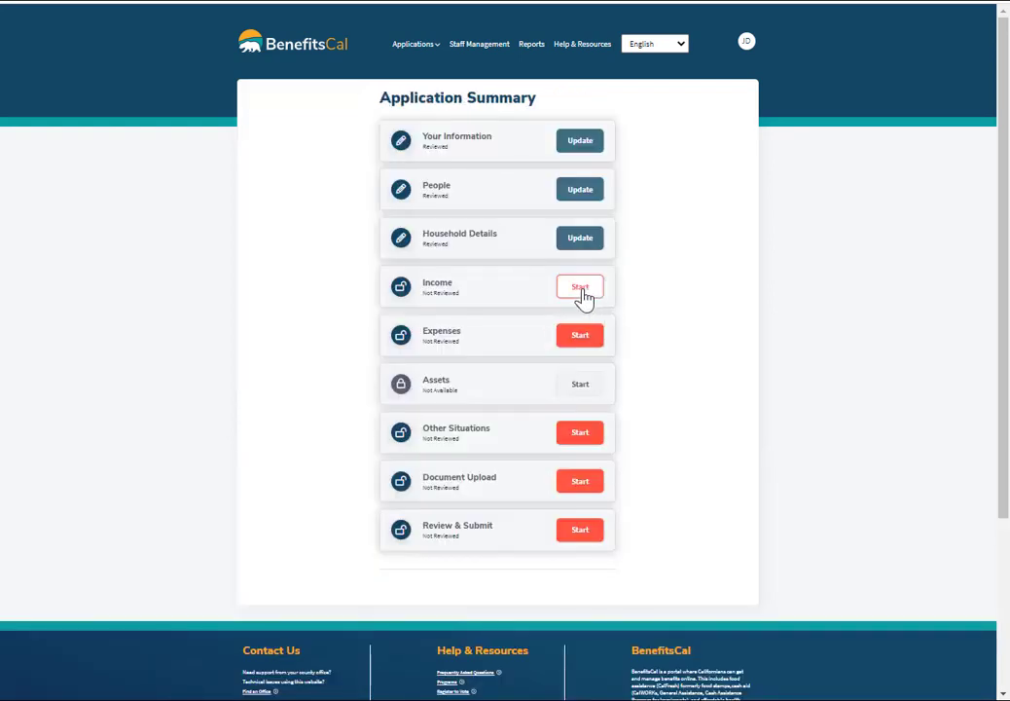
Report that the applicant has a job and is not self-employed.
left_click(581, 289)
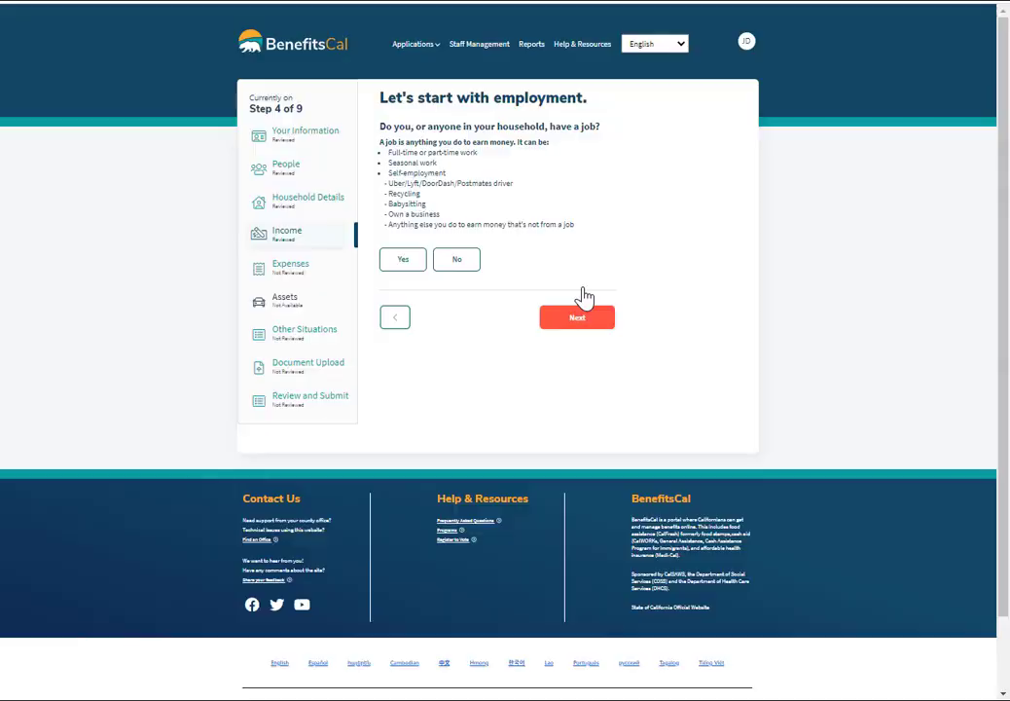
left_click(400, 259)
left_click(583, 325)
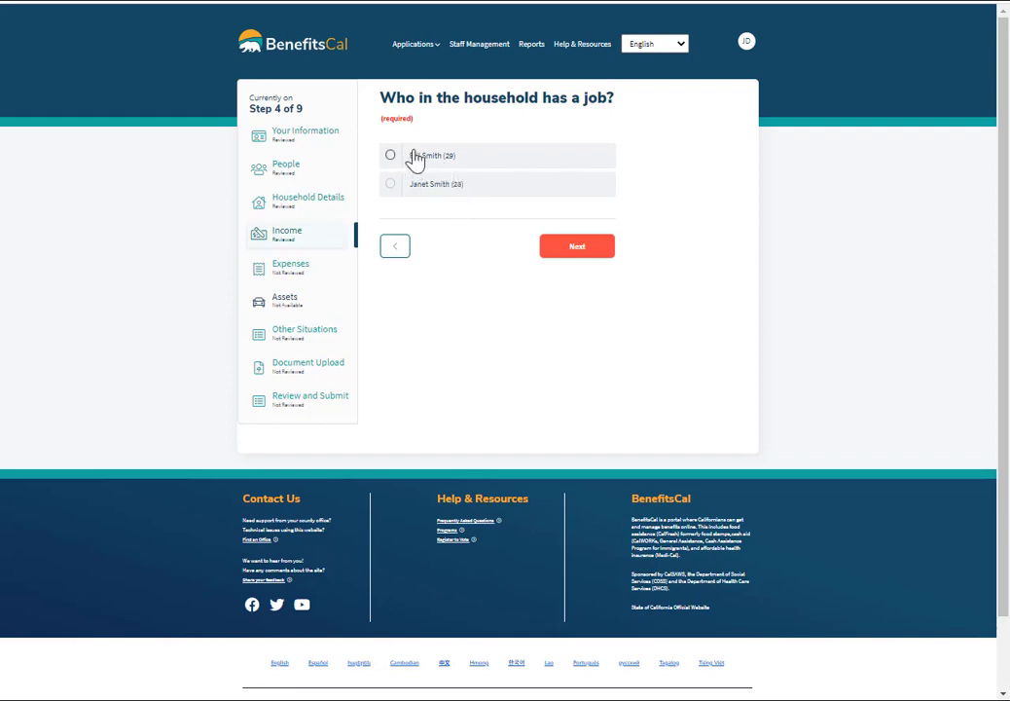
left_click(566, 253)
left_click(461, 237)
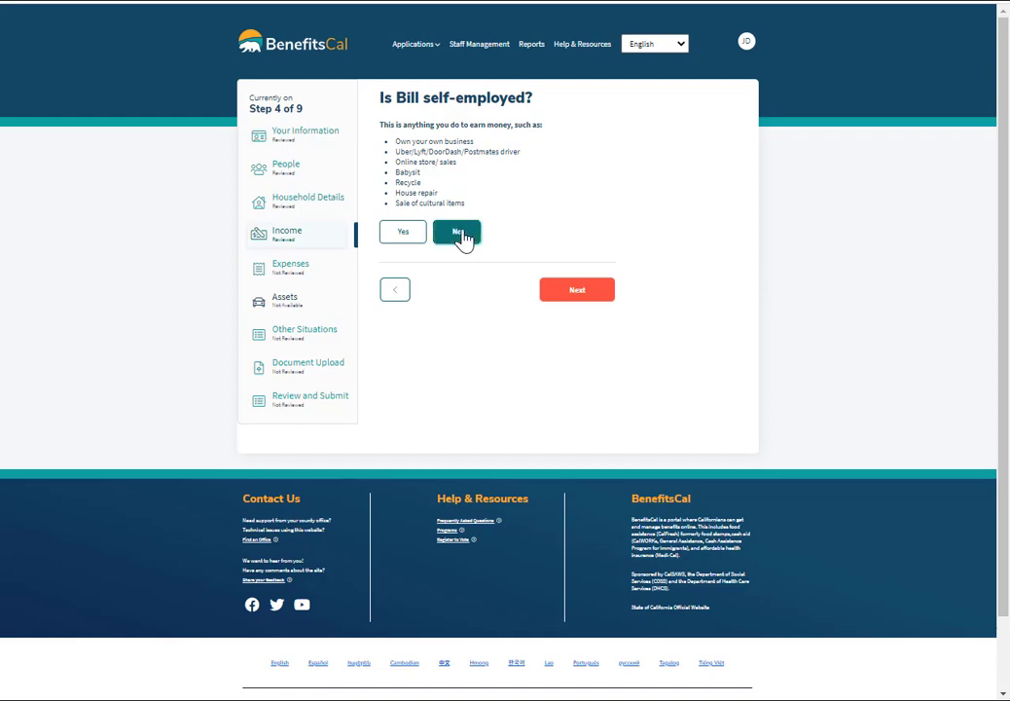
left_click(576, 292)
Enter the weekly-paid Sam's Club job details and finish the Income section.
left_click(422, 164)
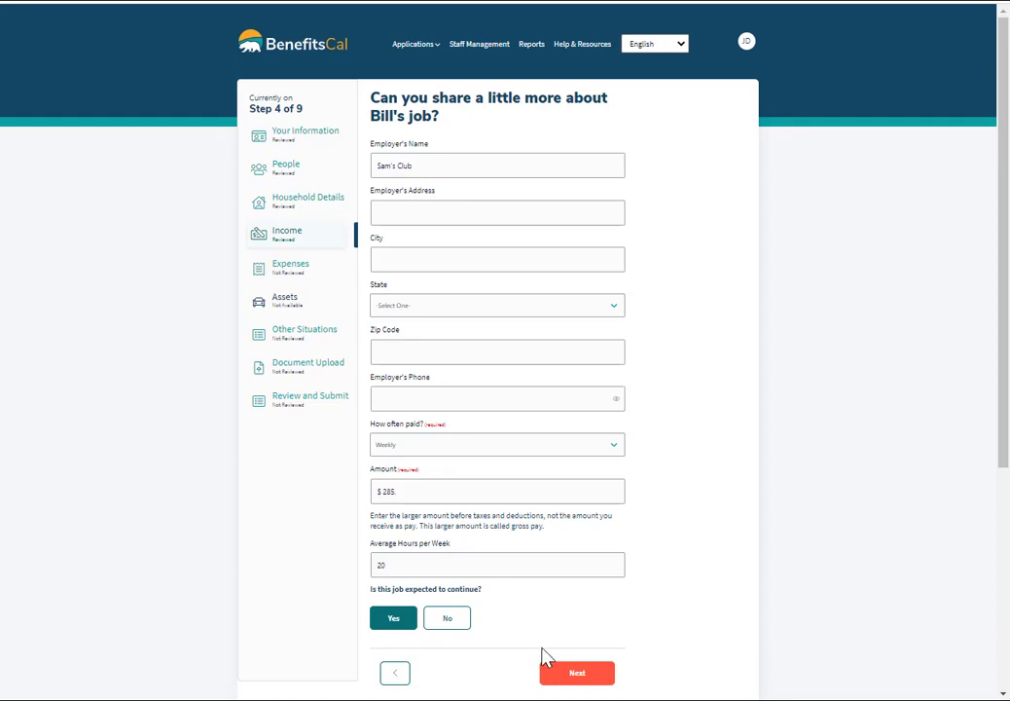
left_click(576, 675)
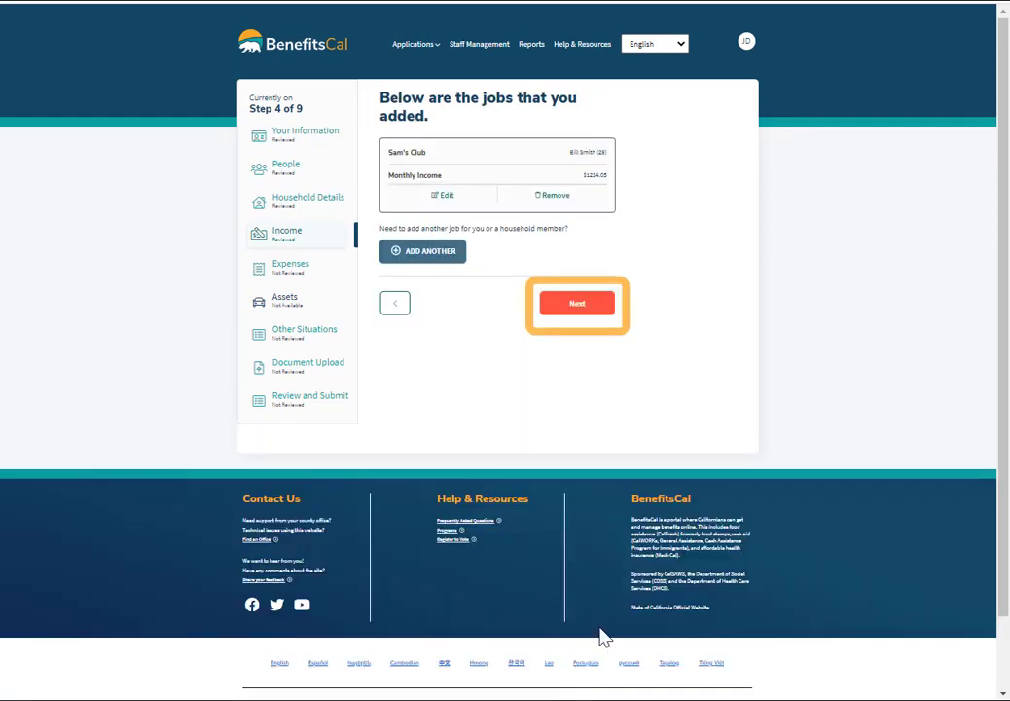
left_click(570, 306)
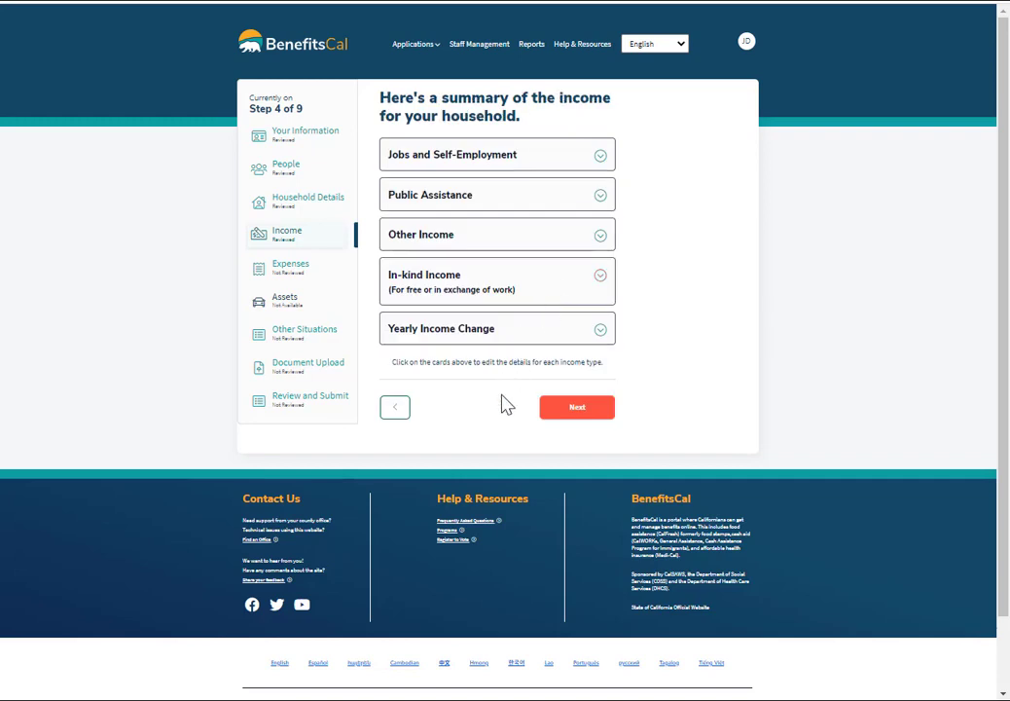
left_click(601, 158)
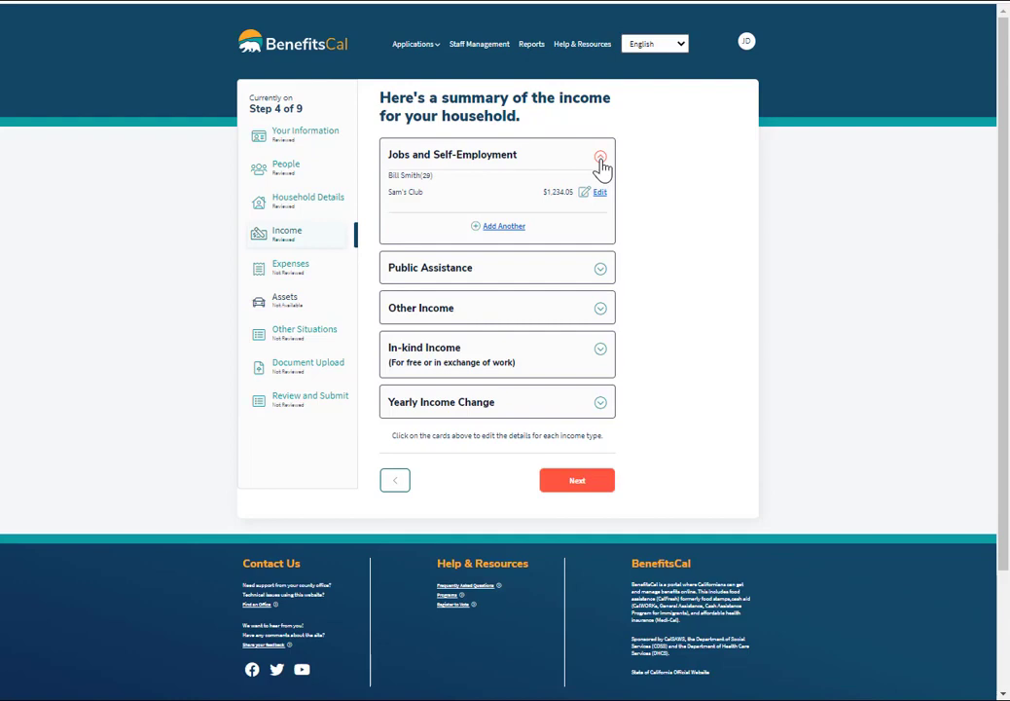
left_click(577, 480)
left_click(573, 316)
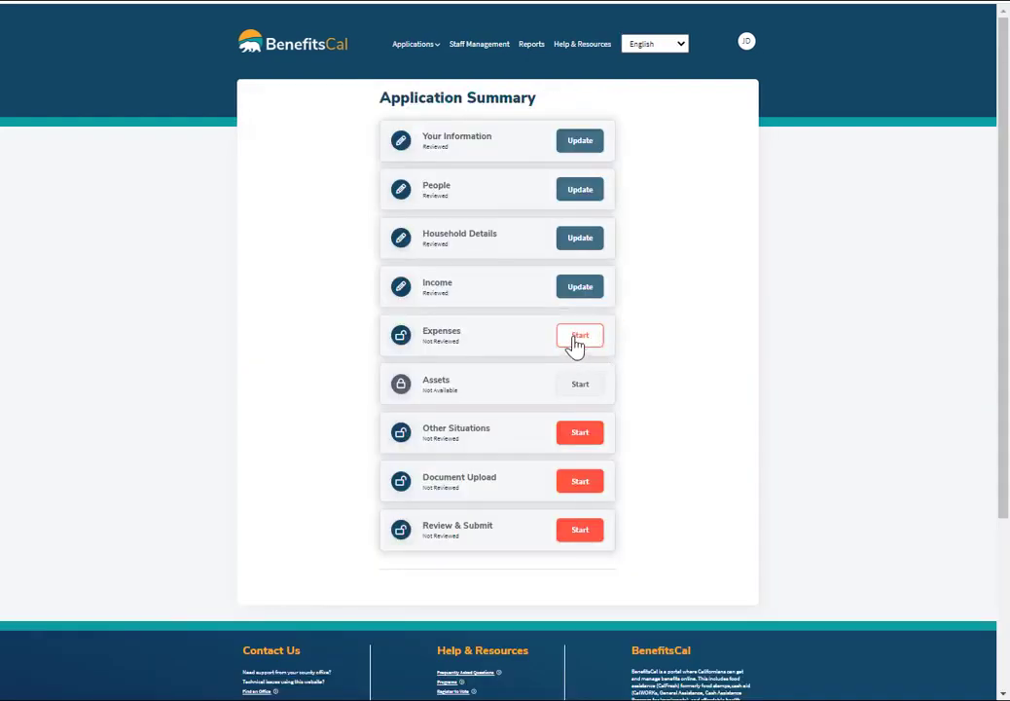
Mark rent as a housing expense and record the applicant's $250 monthly rent payment.
left_click(577, 338)
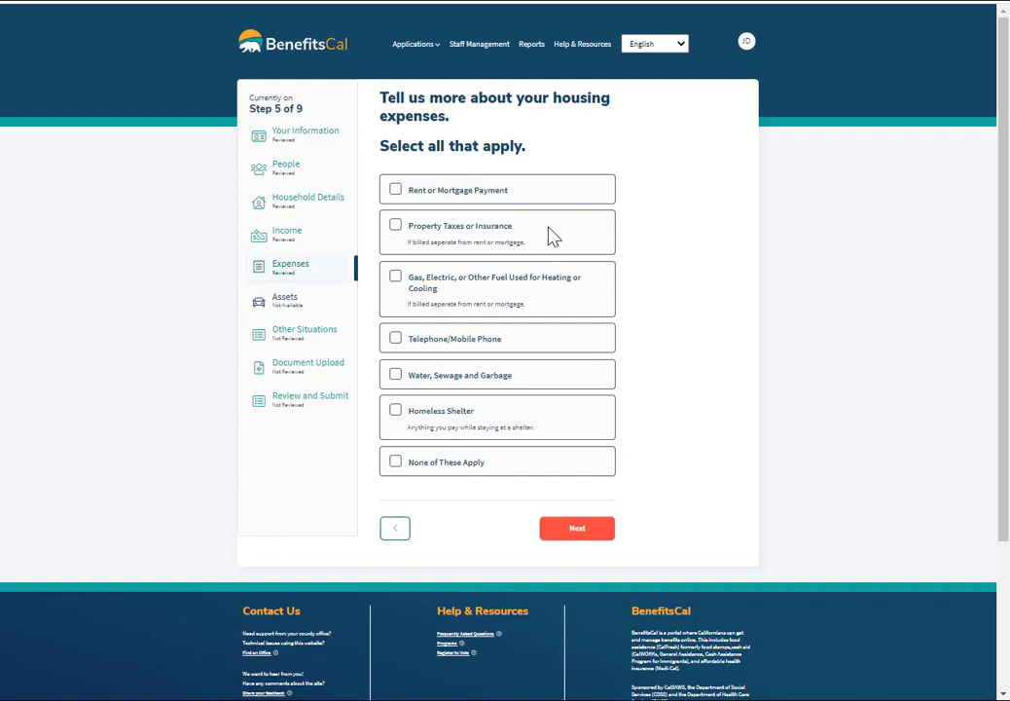
left_click(396, 191)
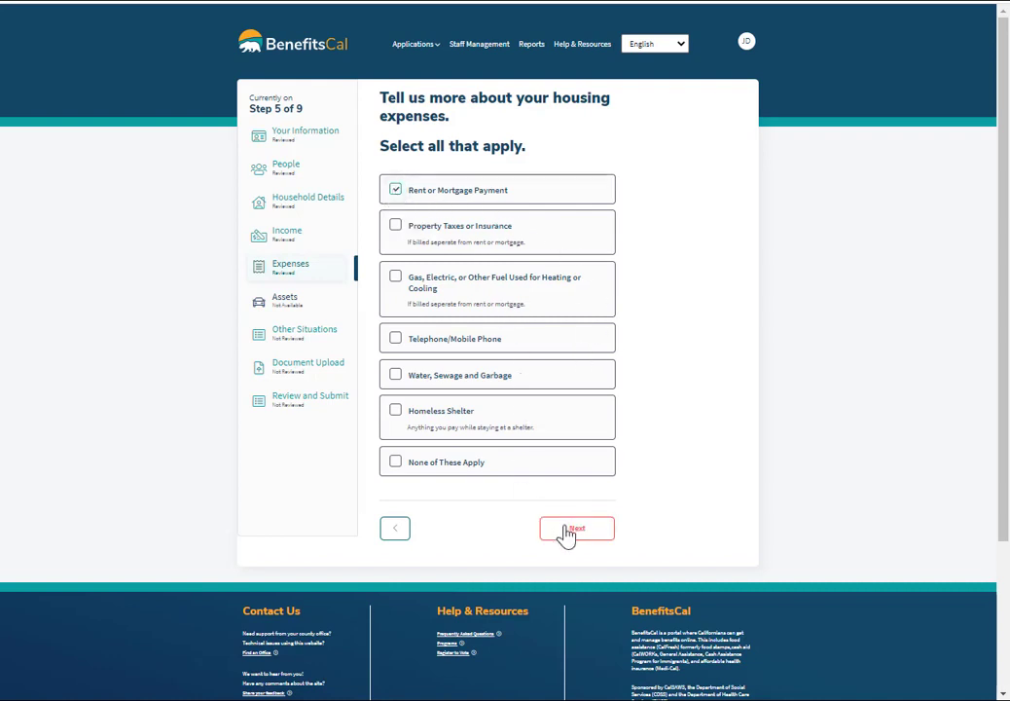
left_click(566, 535)
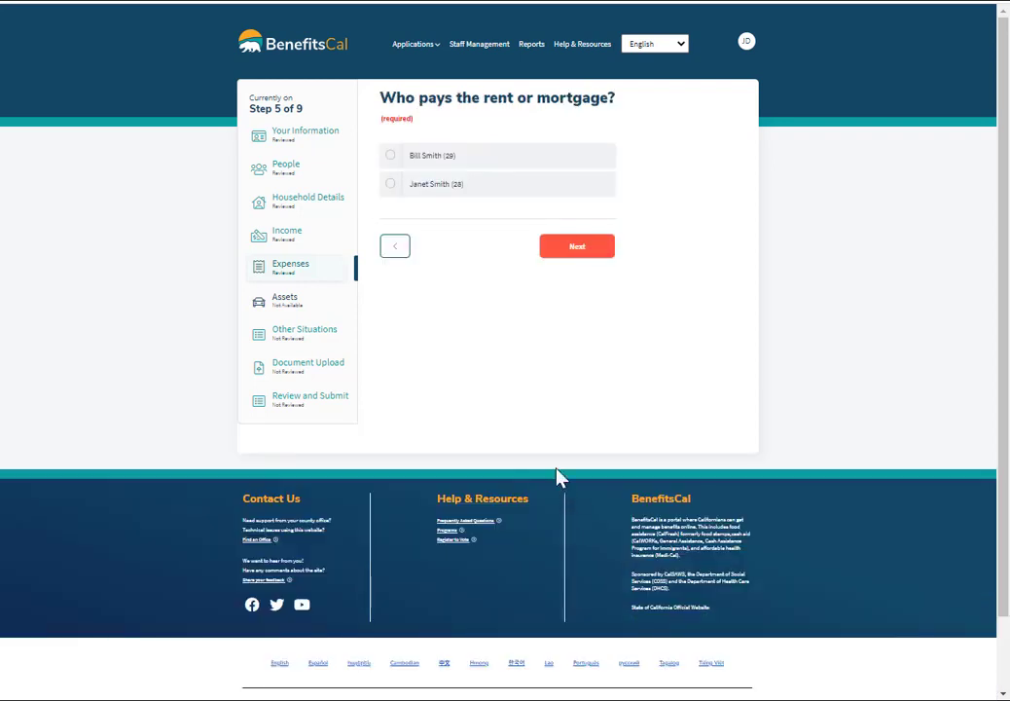
left_click(390, 154)
left_click(581, 255)
left_click(453, 161)
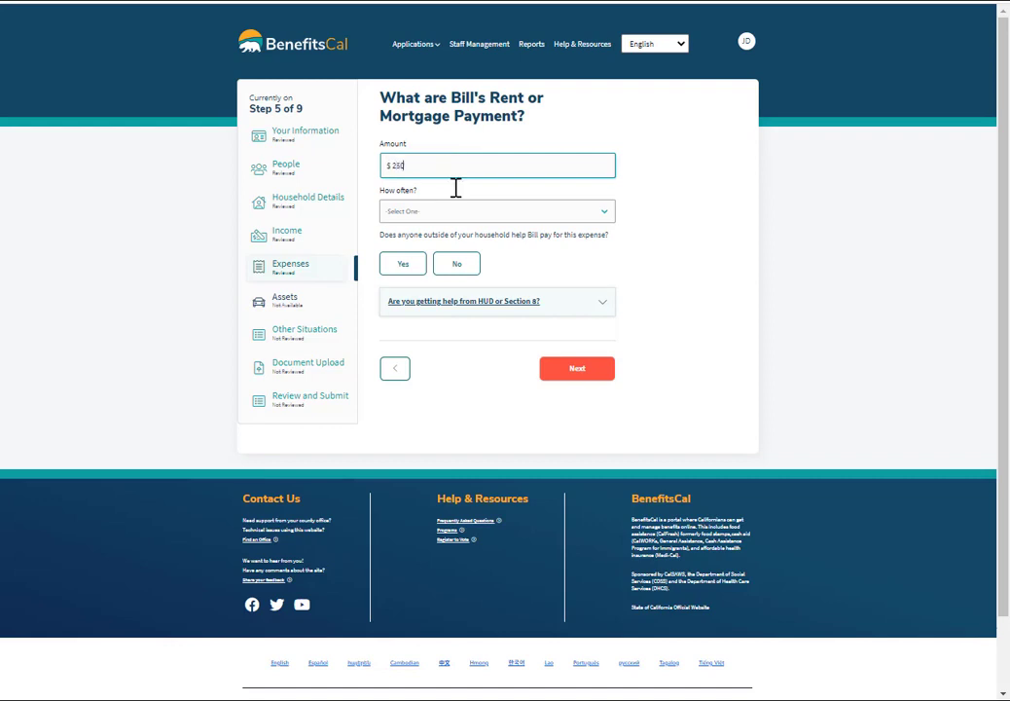
left_click(457, 214)
left_click(458, 231)
left_click(465, 263)
left_click(577, 376)
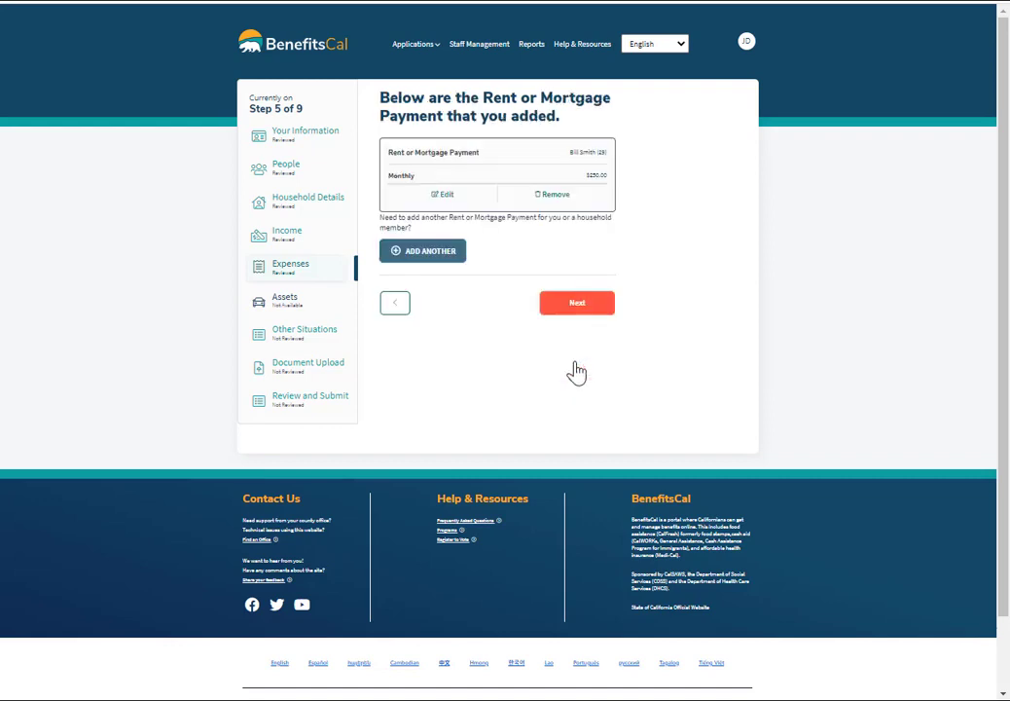
Add the spouse's $200 monthly rent payment and continue past the rent summary.
left_click(425, 253)
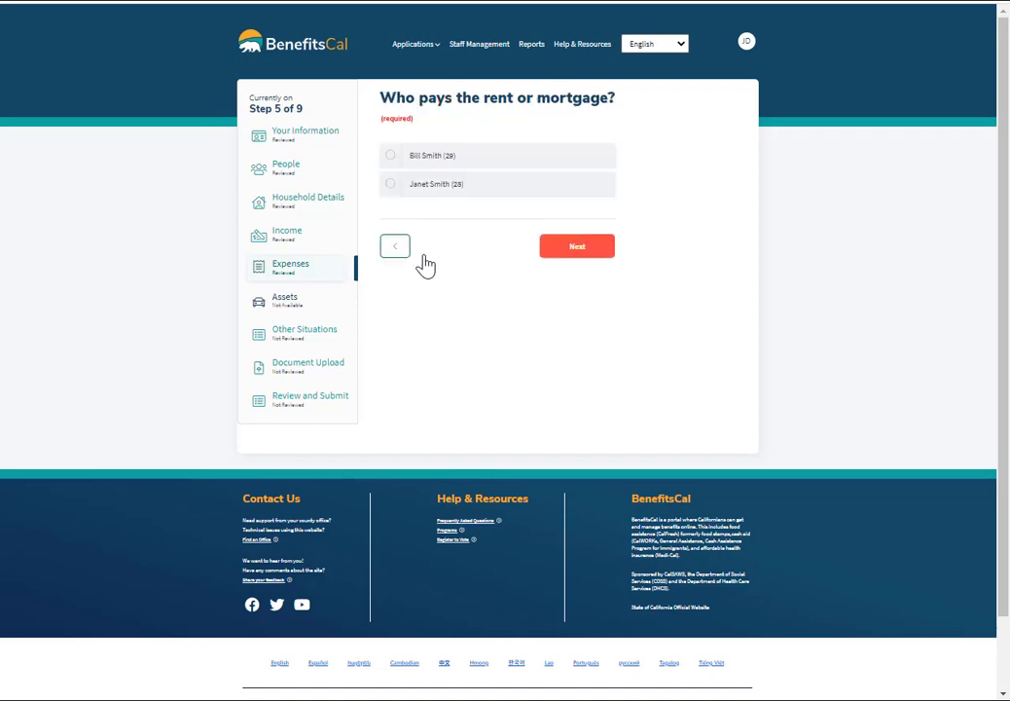
left_click(431, 188)
left_click(577, 246)
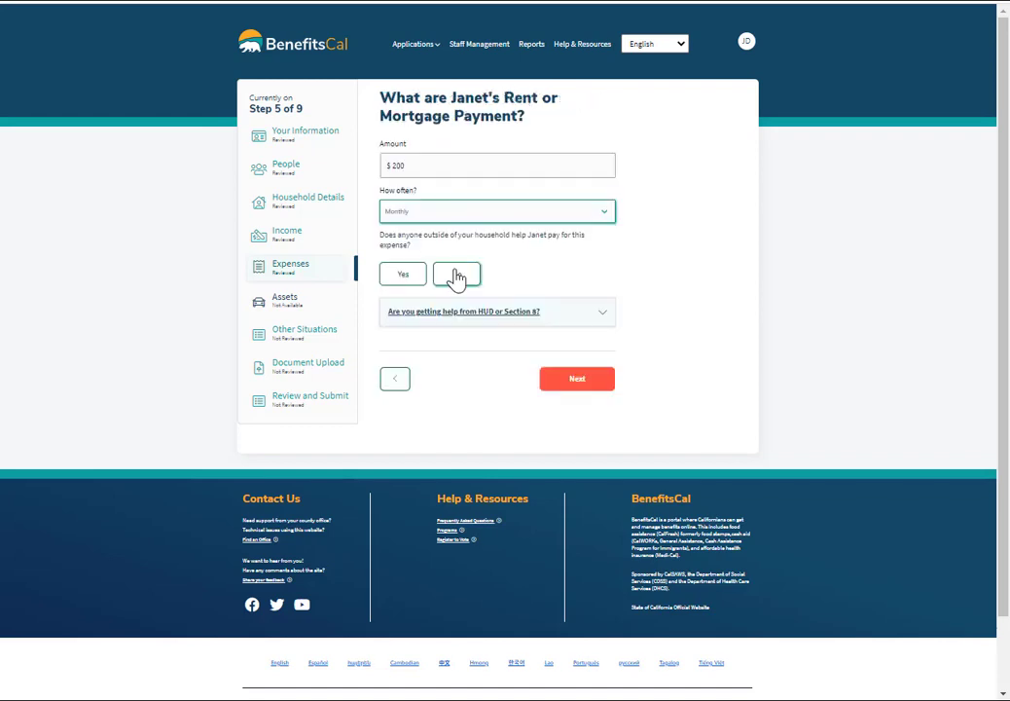
left_click(458, 277)
left_click(587, 389)
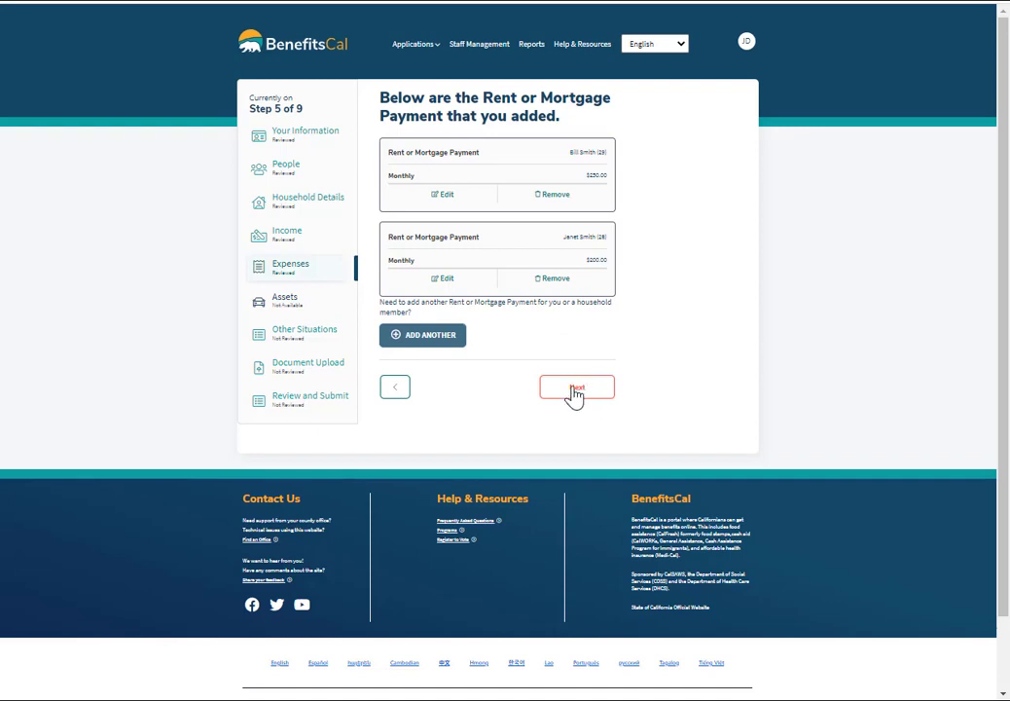
left_click(576, 390)
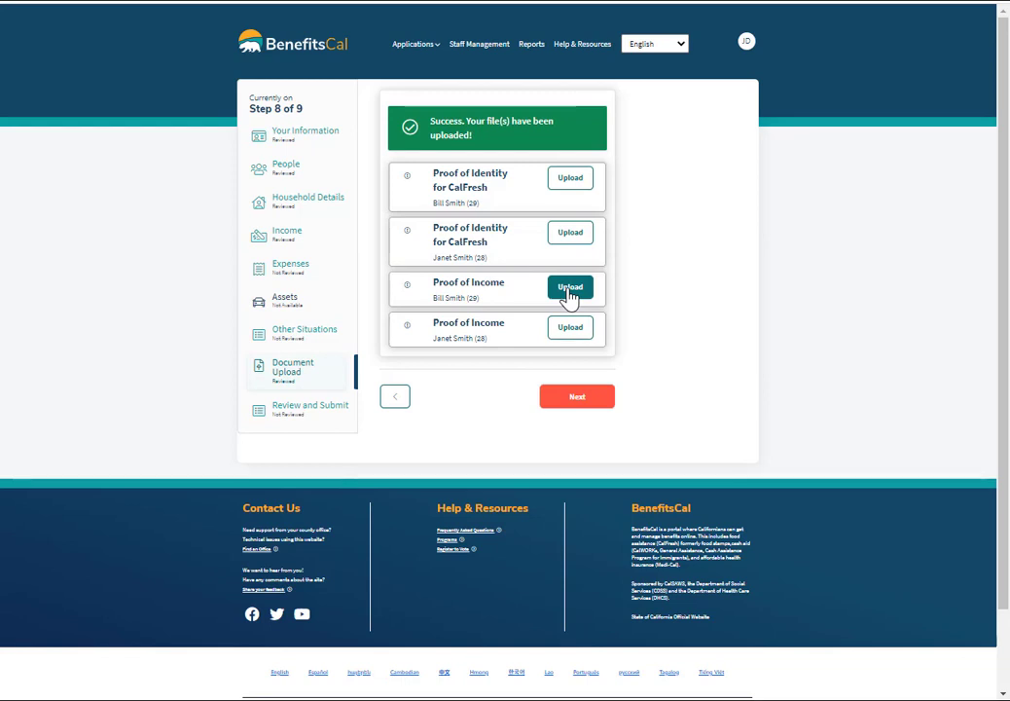
Upload Proof of Income.docx as the main applicant's Proof of Income and continue to the summary.
left_click(570, 289)
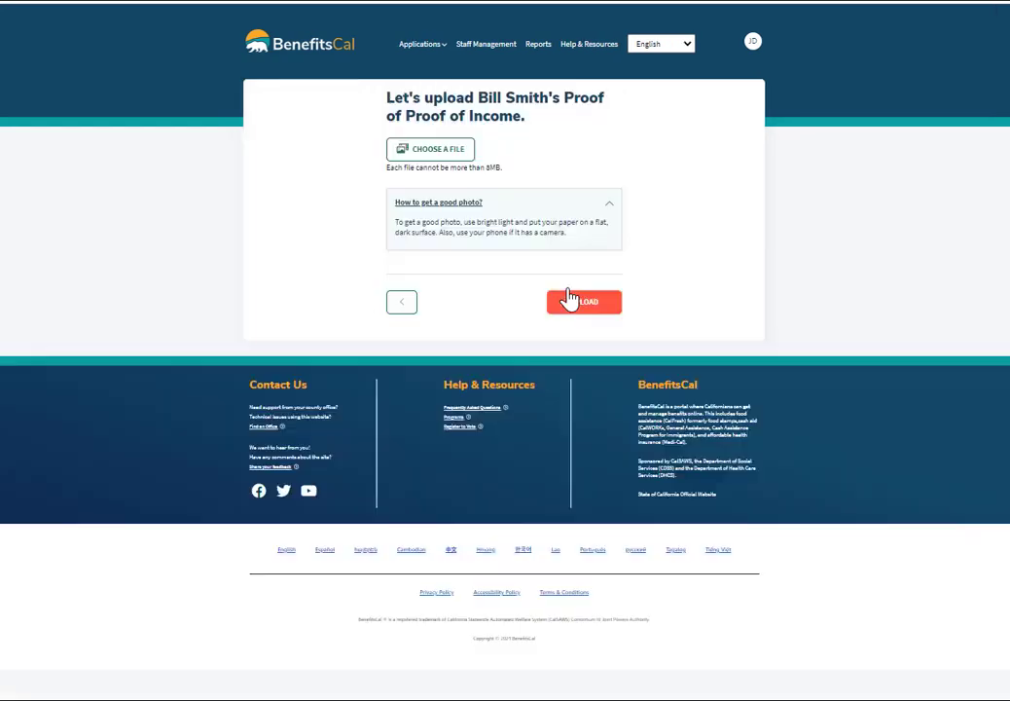
left_click(421, 153)
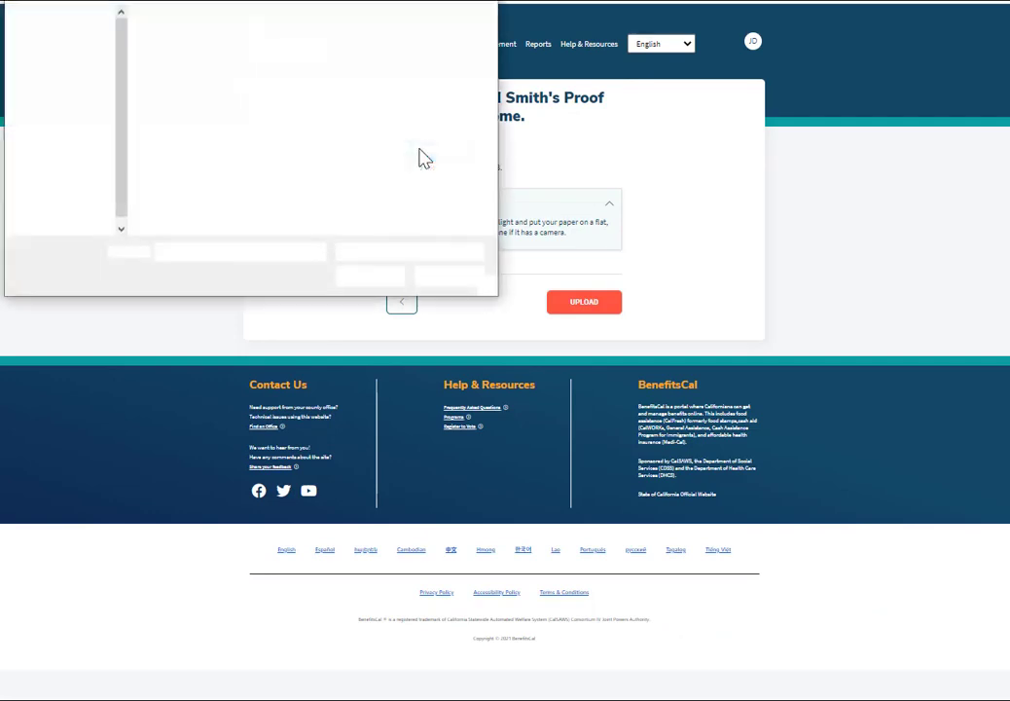
double_click(358, 160)
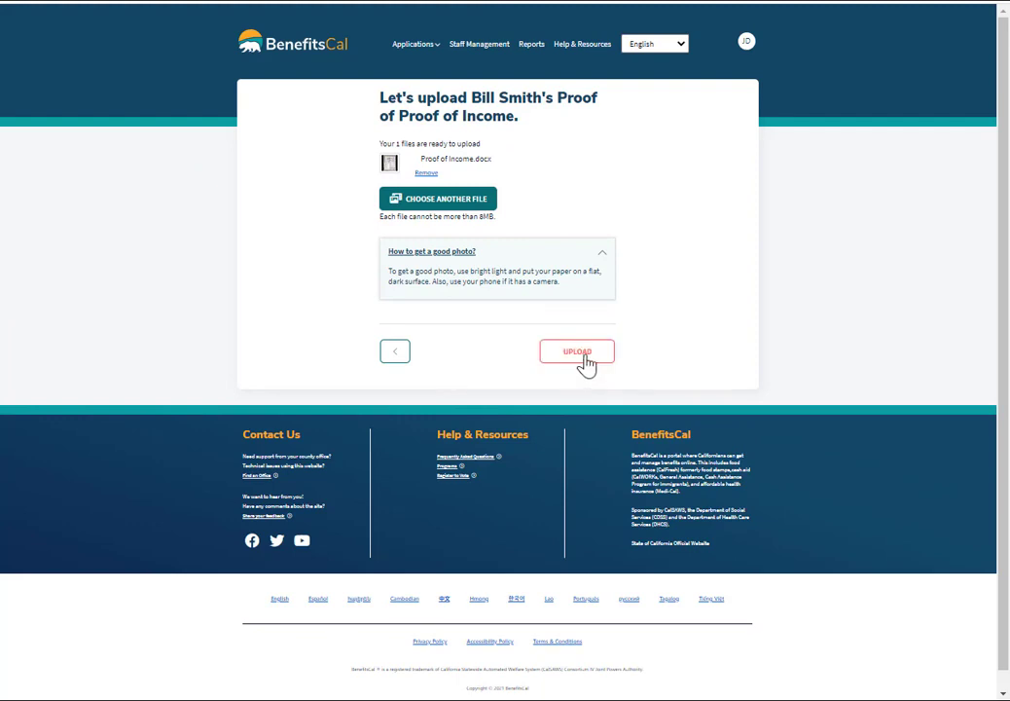
left_click(584, 358)
left_click(574, 401)
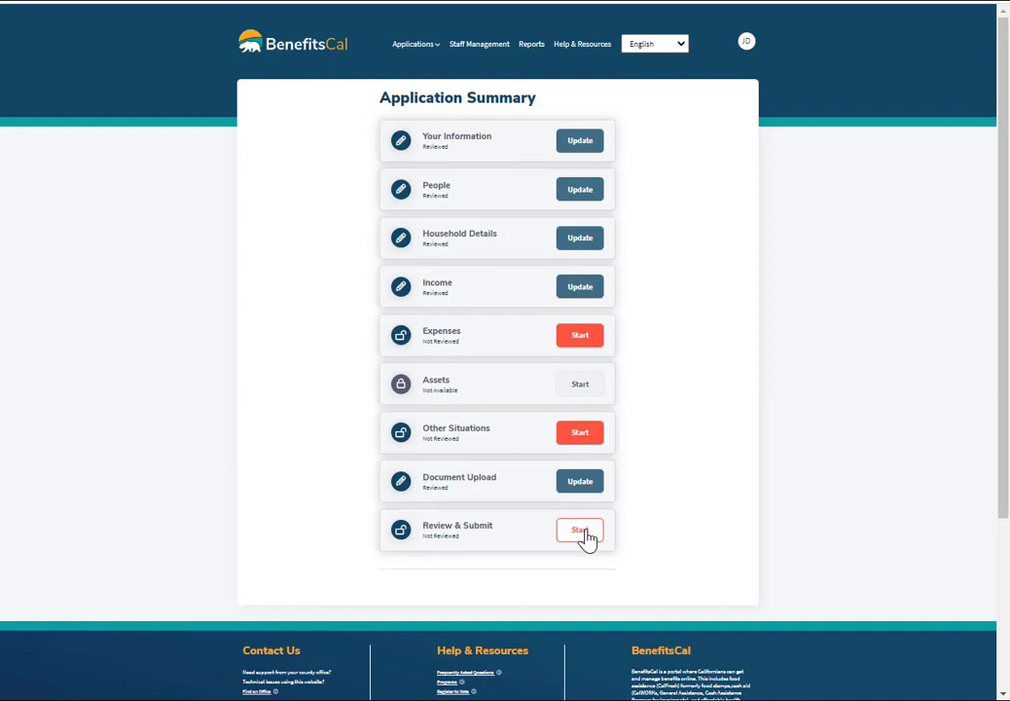
Go through Review & Submit, answering No to disability arrangements.
left_click(582, 533)
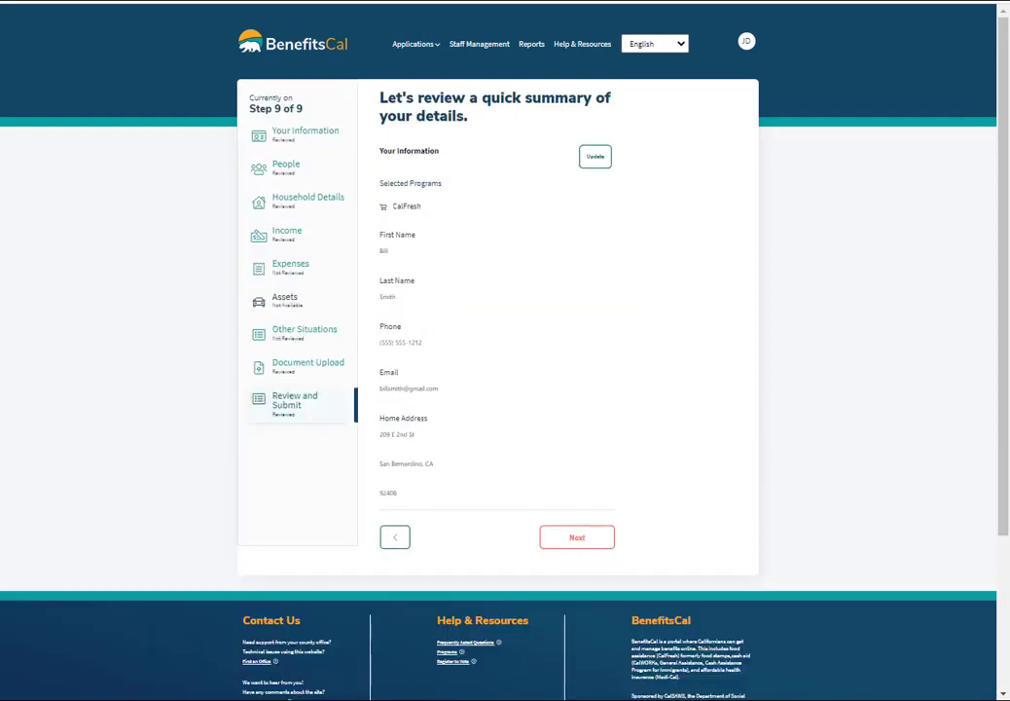
left_click(577, 540)
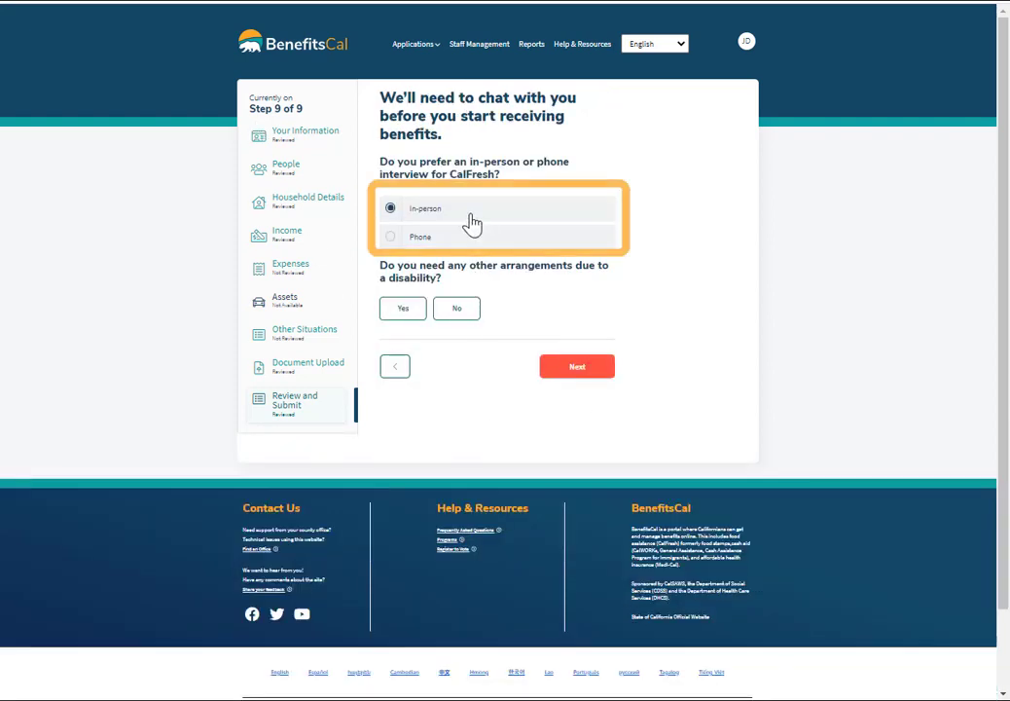
left_click(454, 310)
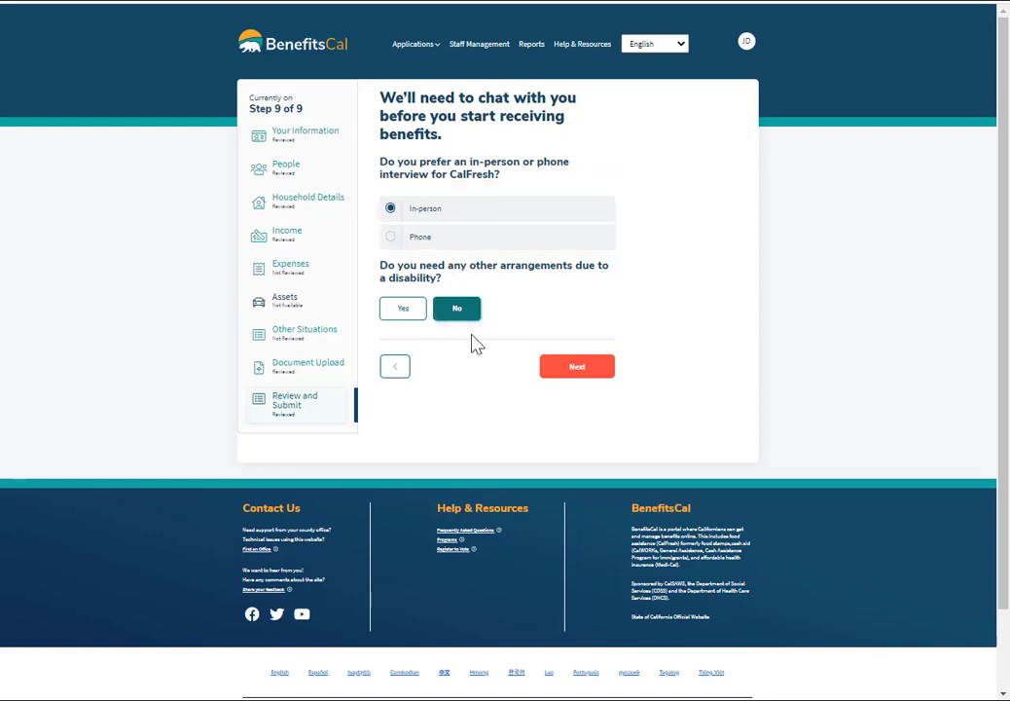
left_click(574, 370)
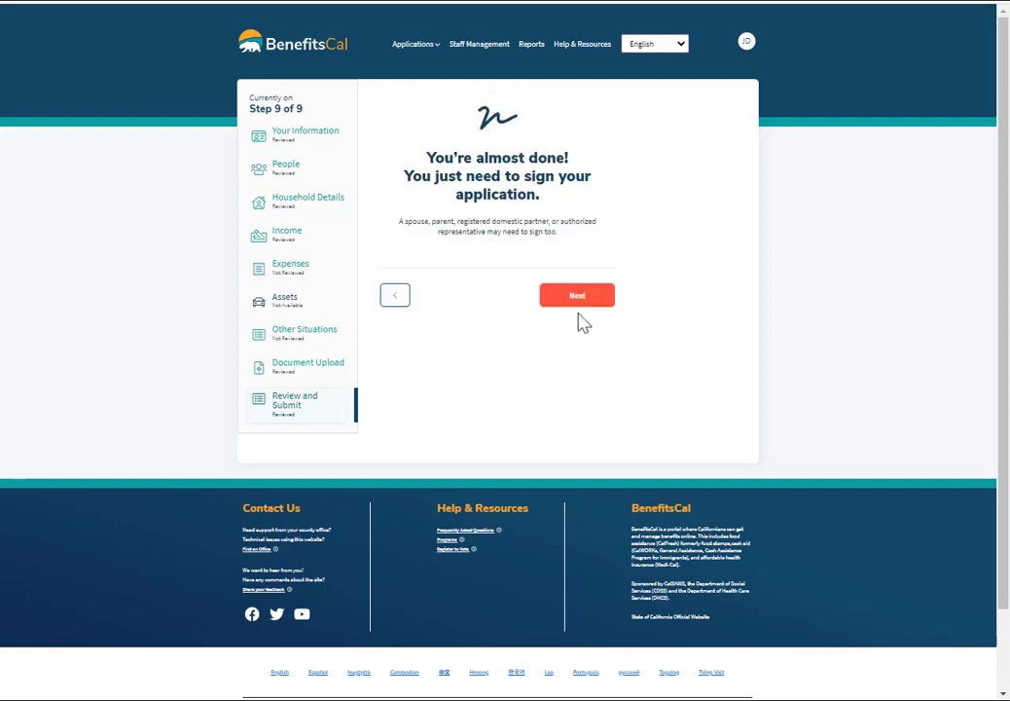
left_click(577, 297)
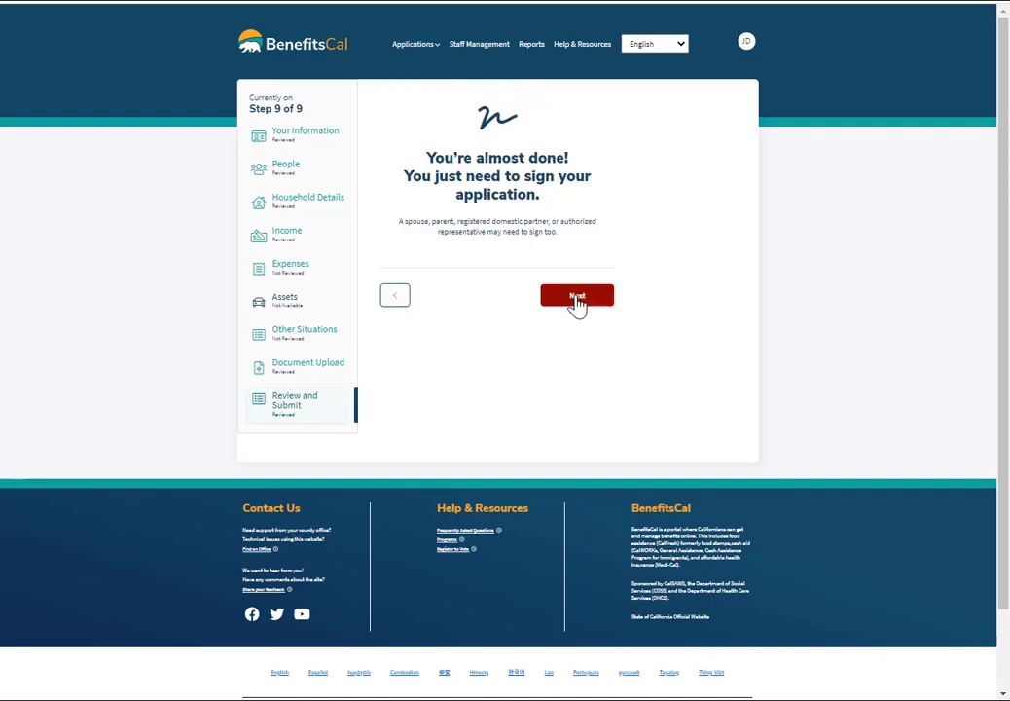
Fill in the signer's name in the signature form and submit the electronic signature.
scroll(1006, 158, "down", 2)
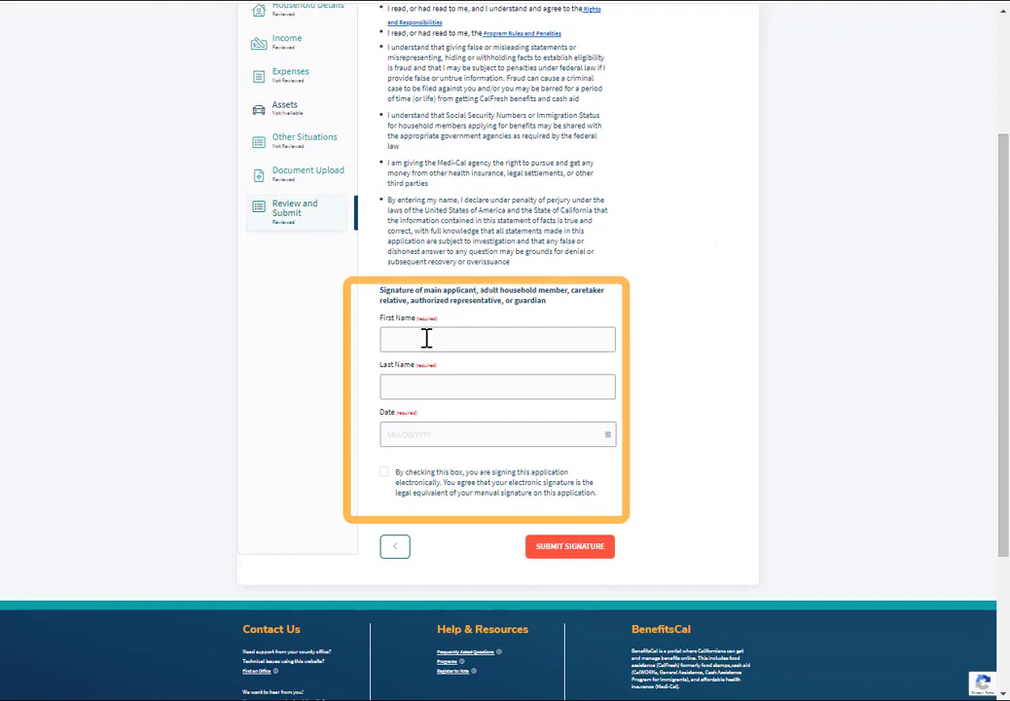
left_click(413, 345)
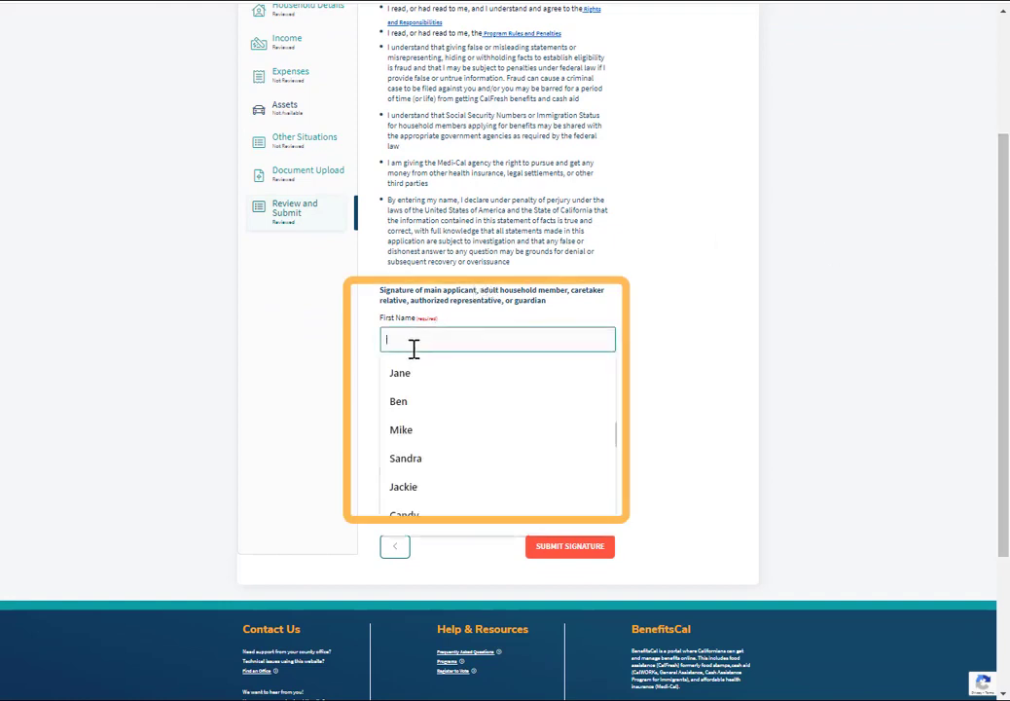
type("J")
key("BackSpace")
type("Bill")
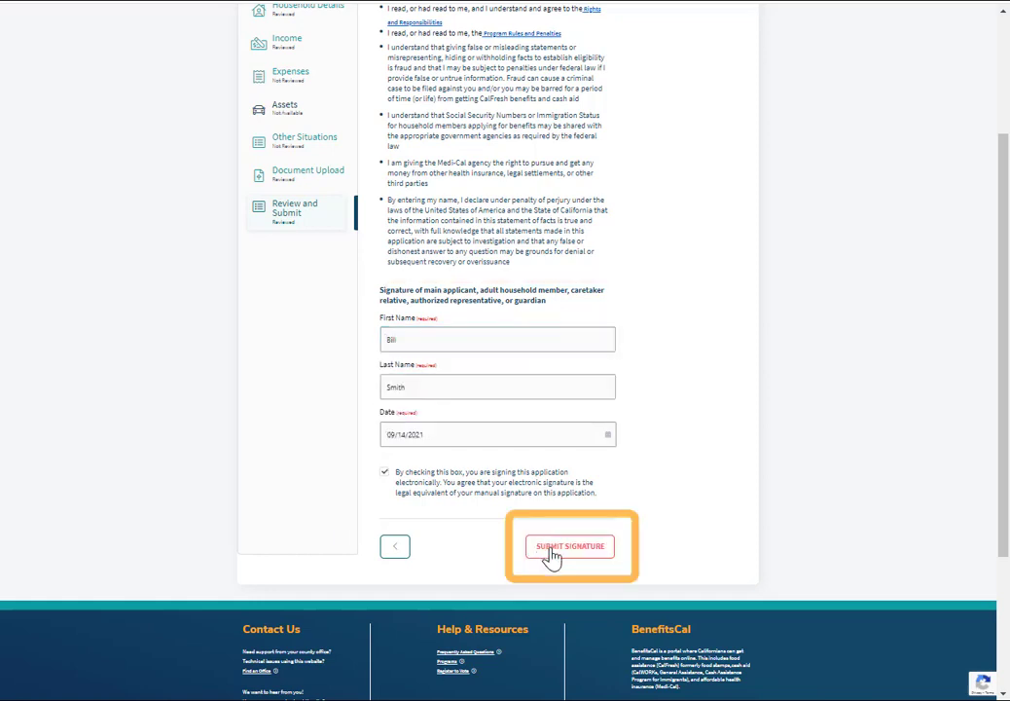
left_click(549, 547)
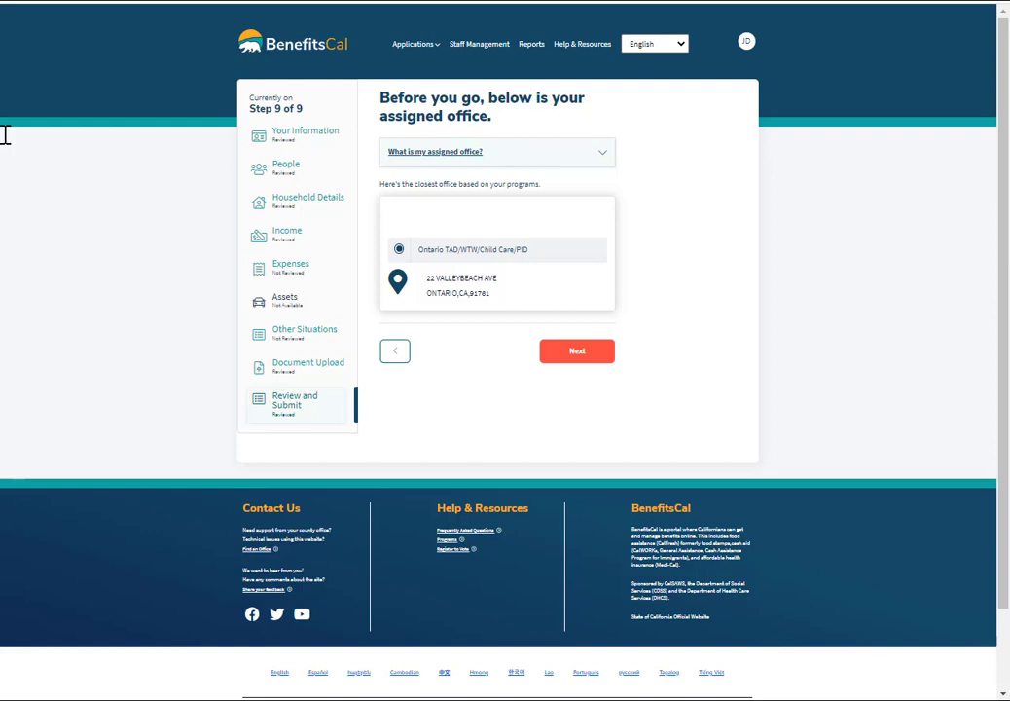
Accept the assigned office, submit the CalFresh application, then save and open its summary PDF.
left_click(568, 353)
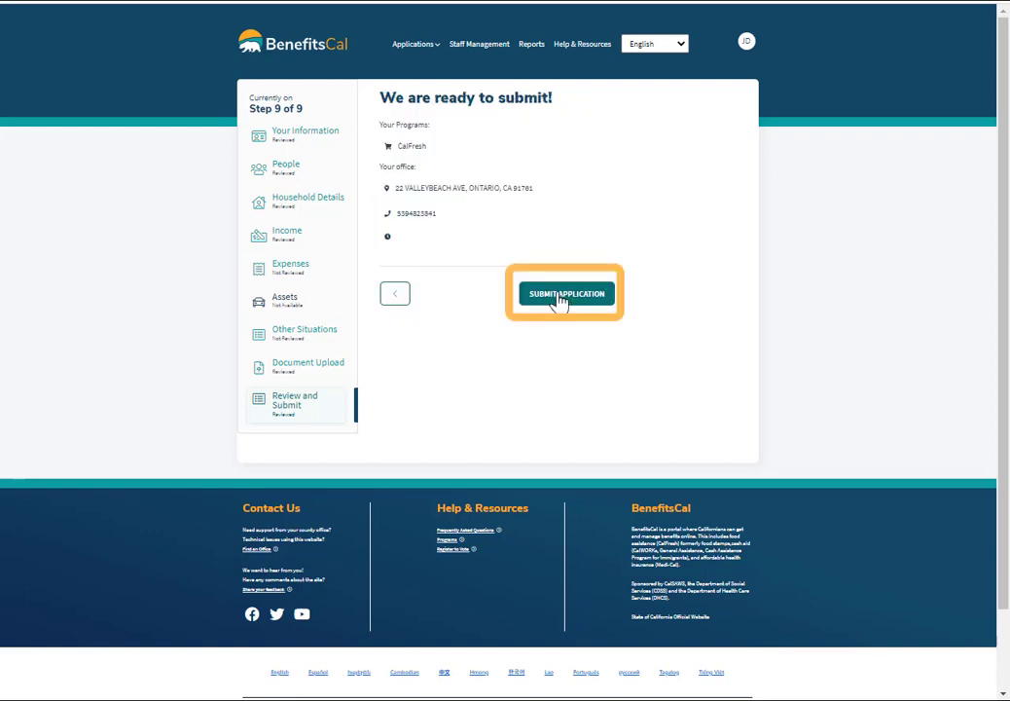
left_click(562, 296)
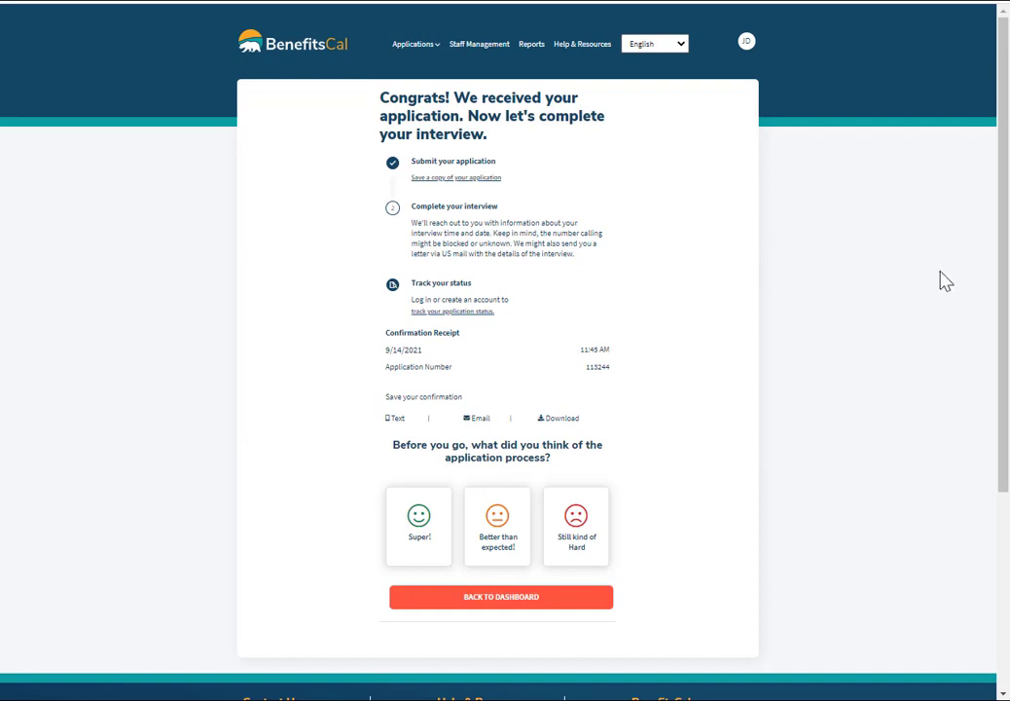
left_click(456, 178)
left_click(166, 678)
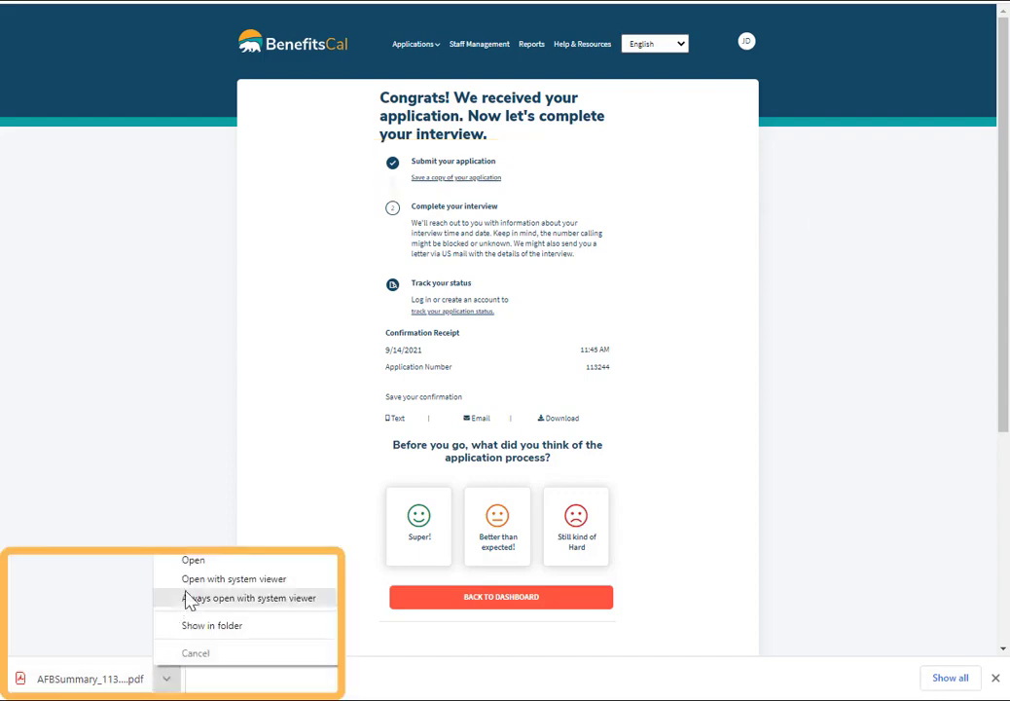
left_click(183, 561)
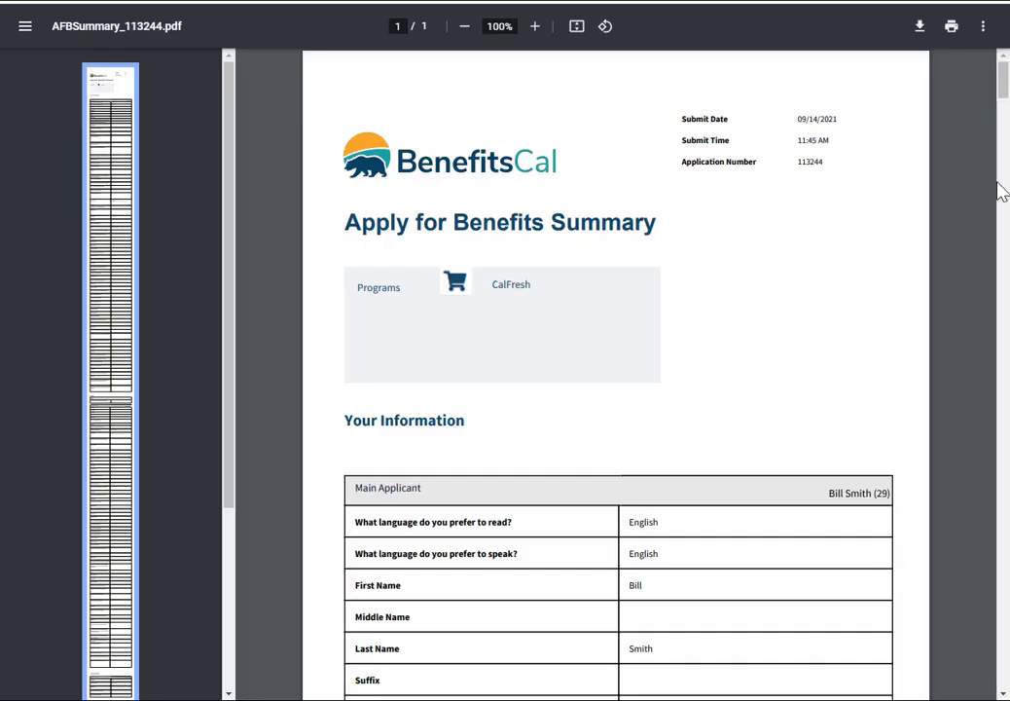
Scroll down through the Apply for Benefits Summary PDF to read it.
left_click_drag(1004, 90, 1003, 121)
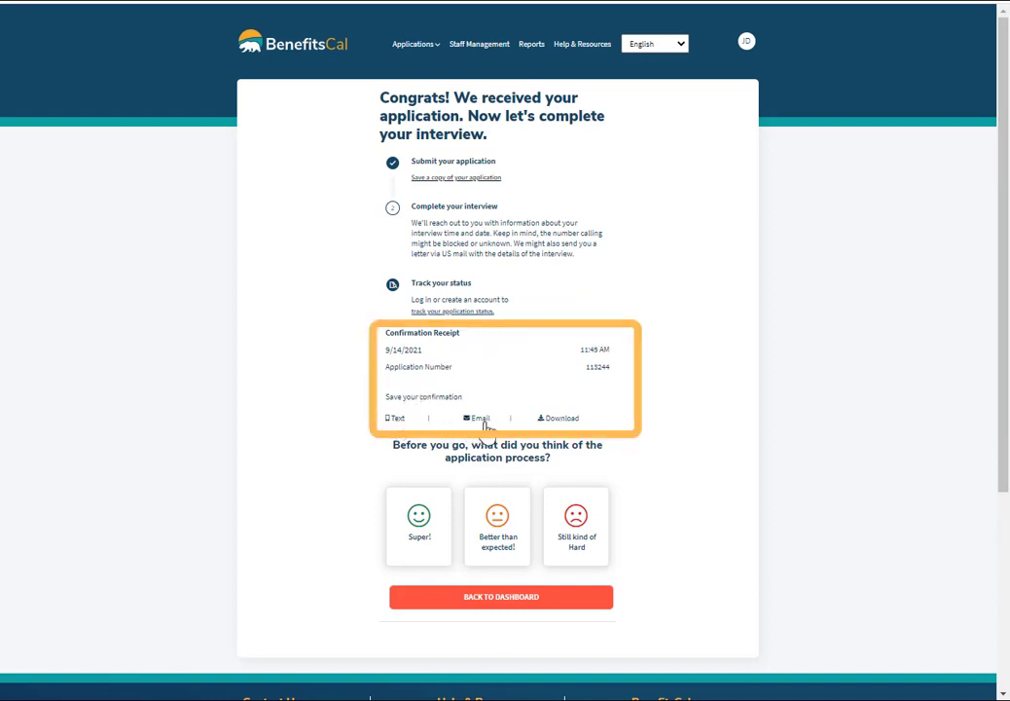
Download the submitted application's confirmation receipt.
left_click(560, 424)
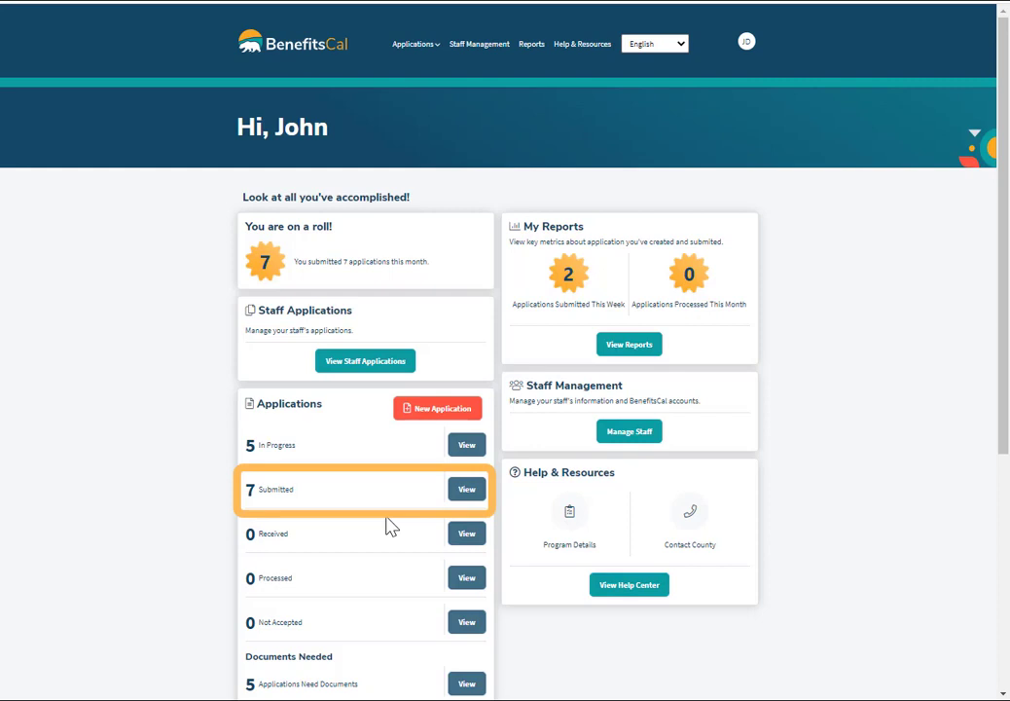
Open the Submitted applications list and view details of the new CalFresh application.
left_click(469, 494)
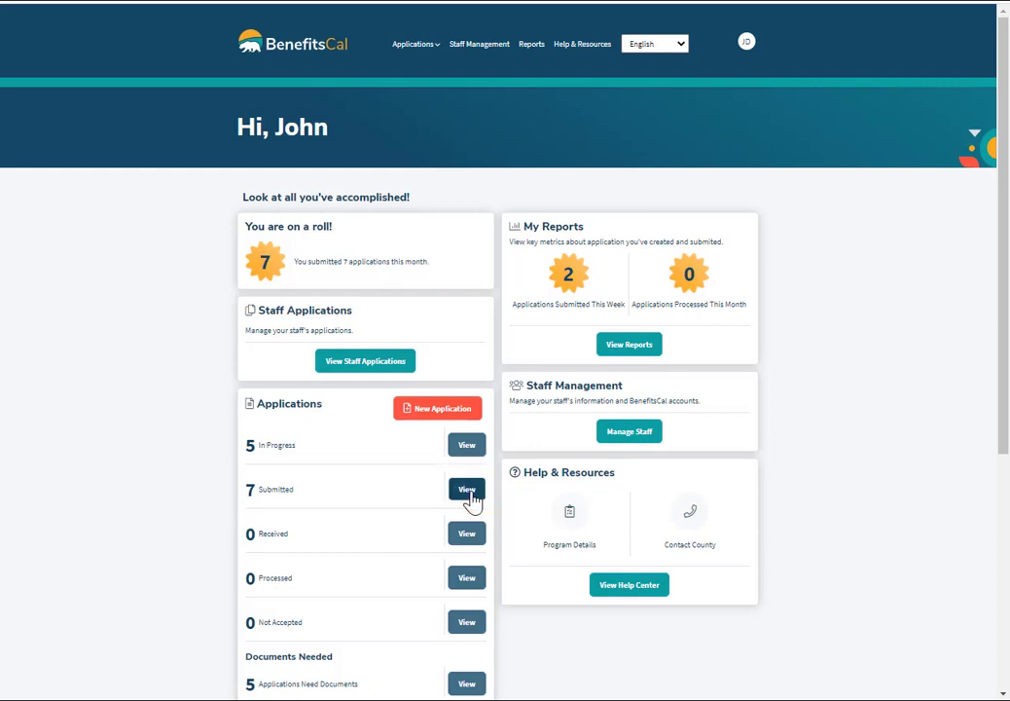
left_click_drag(1006, 228, 1005, 382)
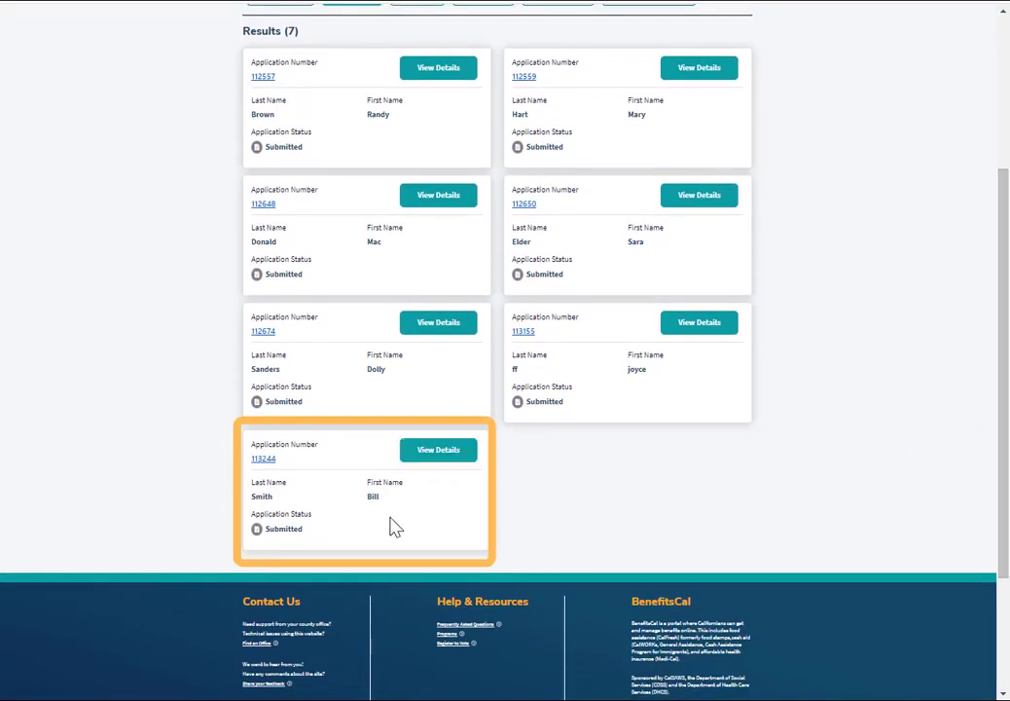
left_click(440, 461)
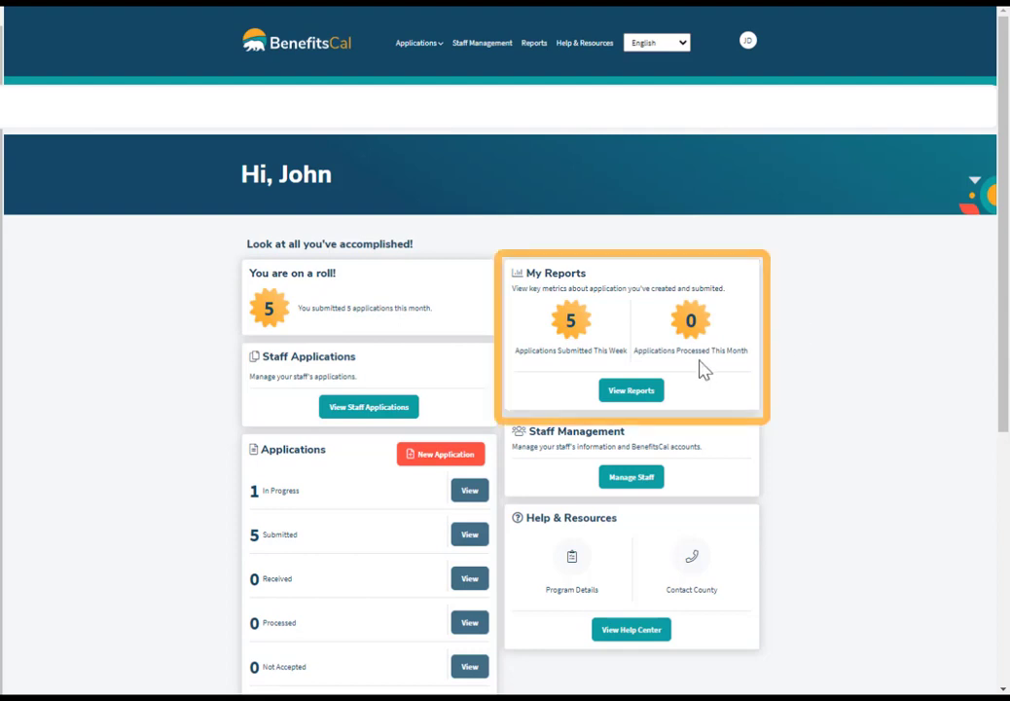
Open Reports, apply a date range starting August 2, 2021, and widen spreadsheet column H.
left_click(631, 392)
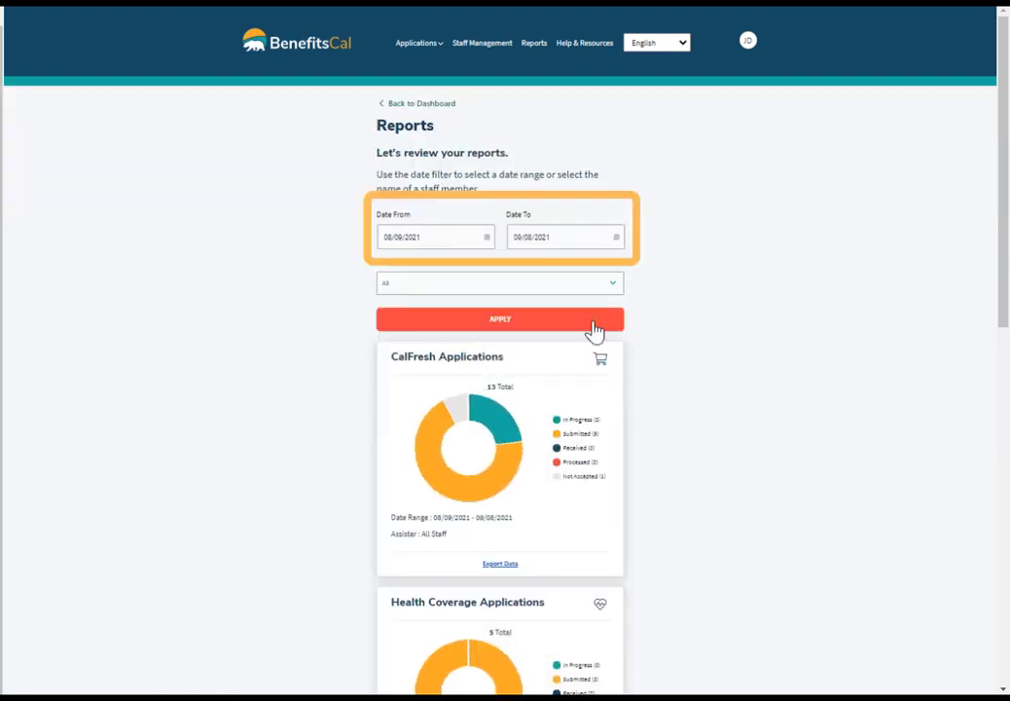
left_click(486, 239)
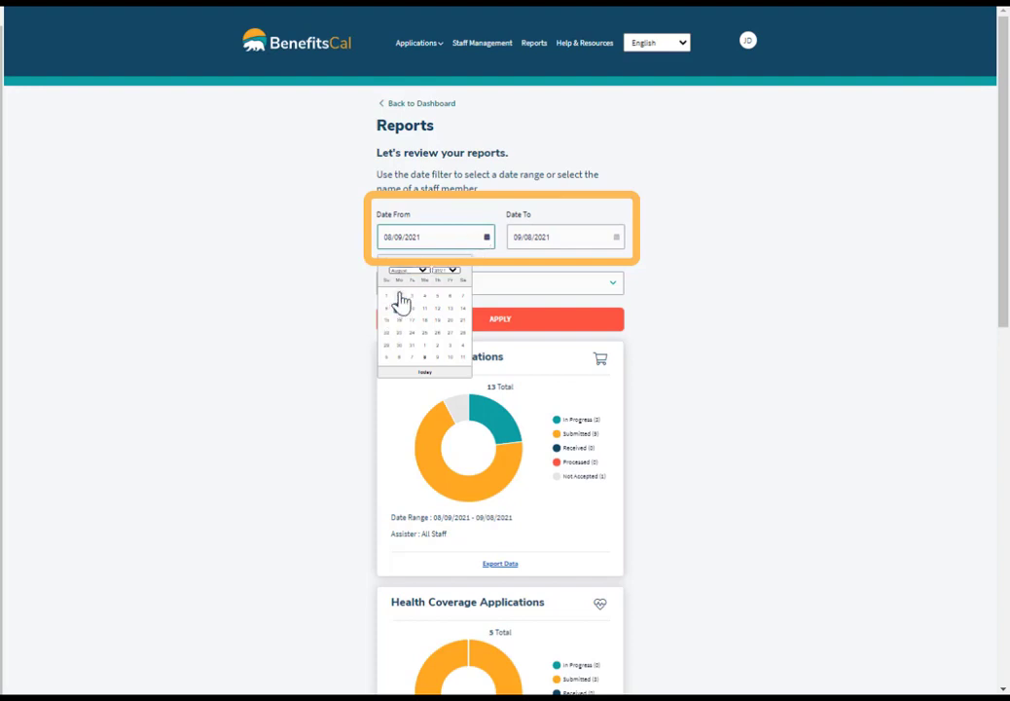
left_click(399, 294)
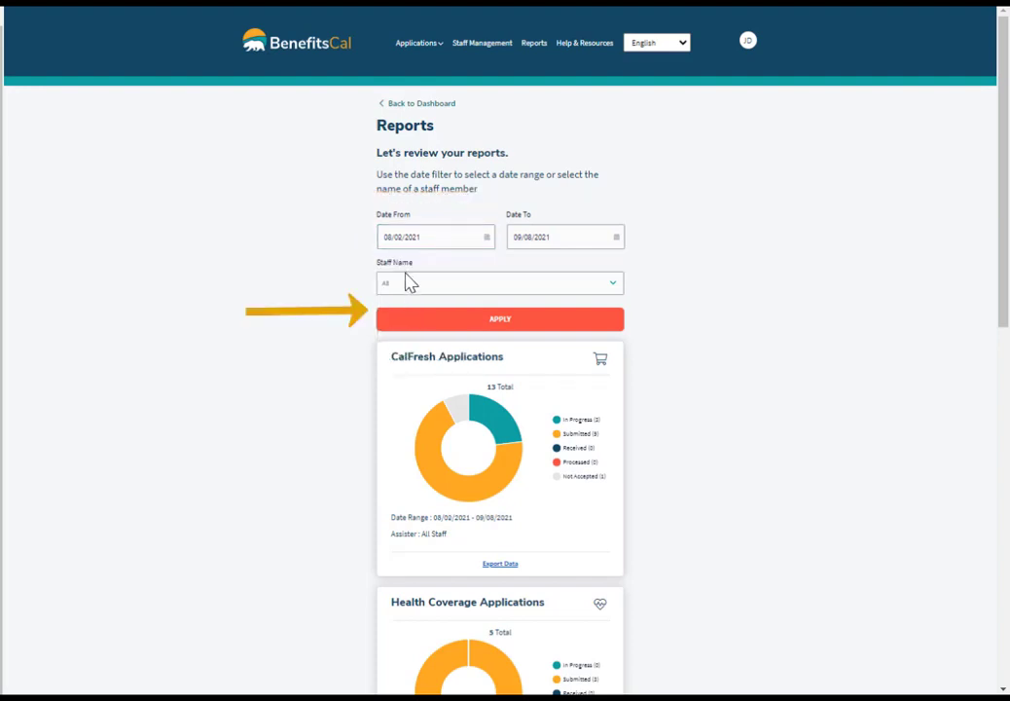
left_click(495, 321)
scroll(140, 581, "down", 6)
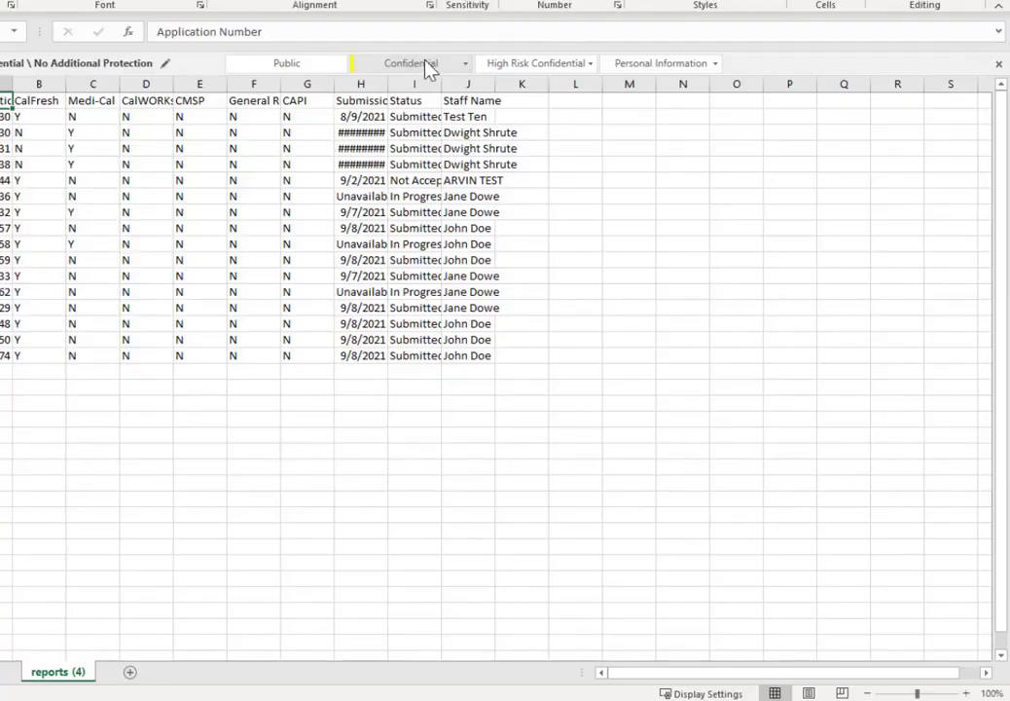
left_click_drag(387, 85, 468, 85)
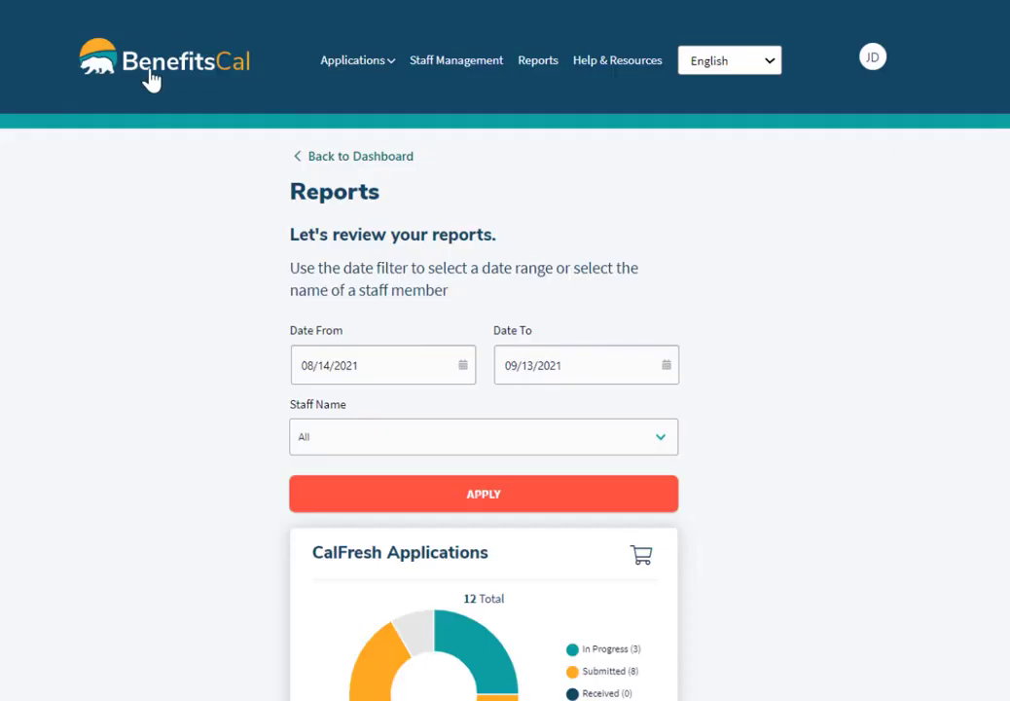
Go back to the dashboard via the BenefitsCal logo and open Manage Staff.
left_click(144, 71)
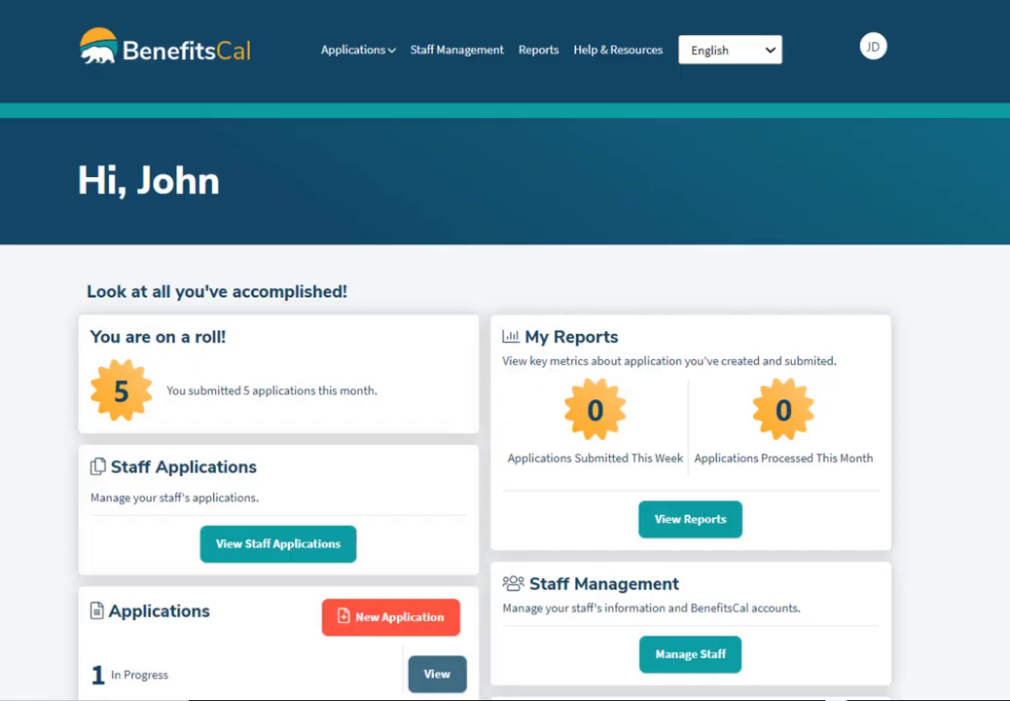
scroll(505, 350, "down", 4)
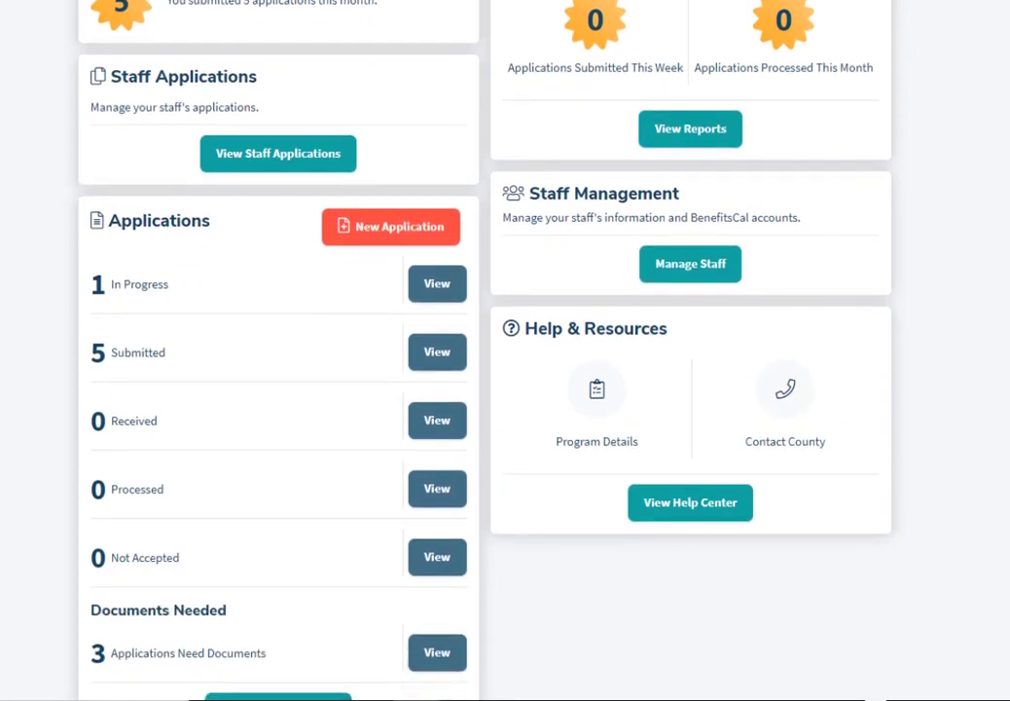
left_click(668, 277)
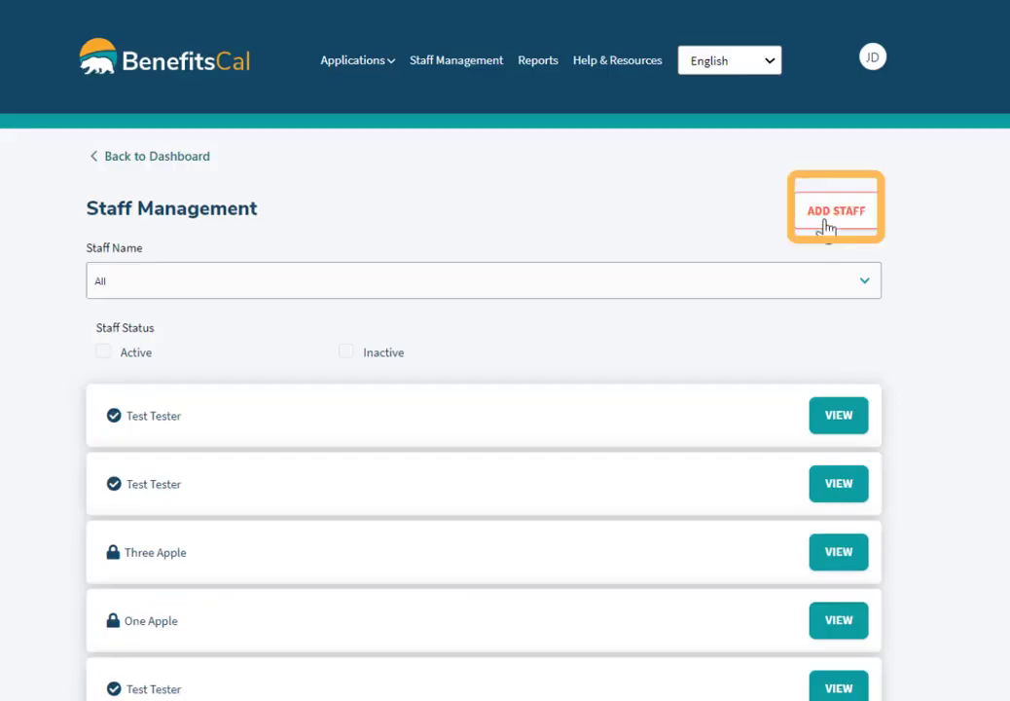
Add an assister staff account for San Bernardino County, zip 92401, and return to Organization Users.
left_click(825, 227)
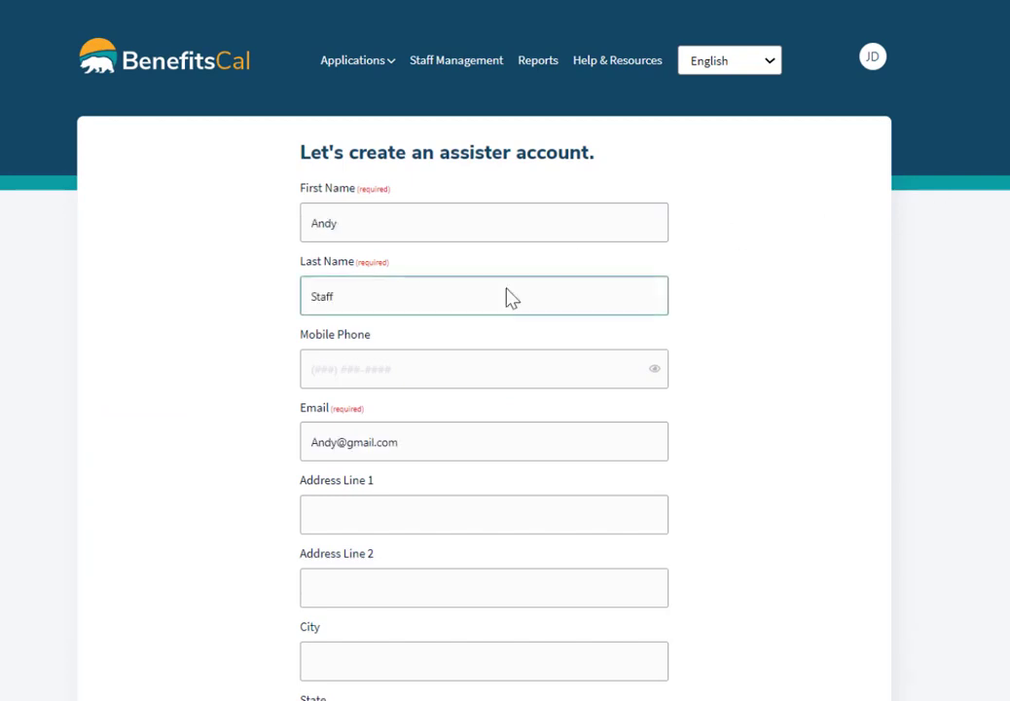
left_click(507, 286)
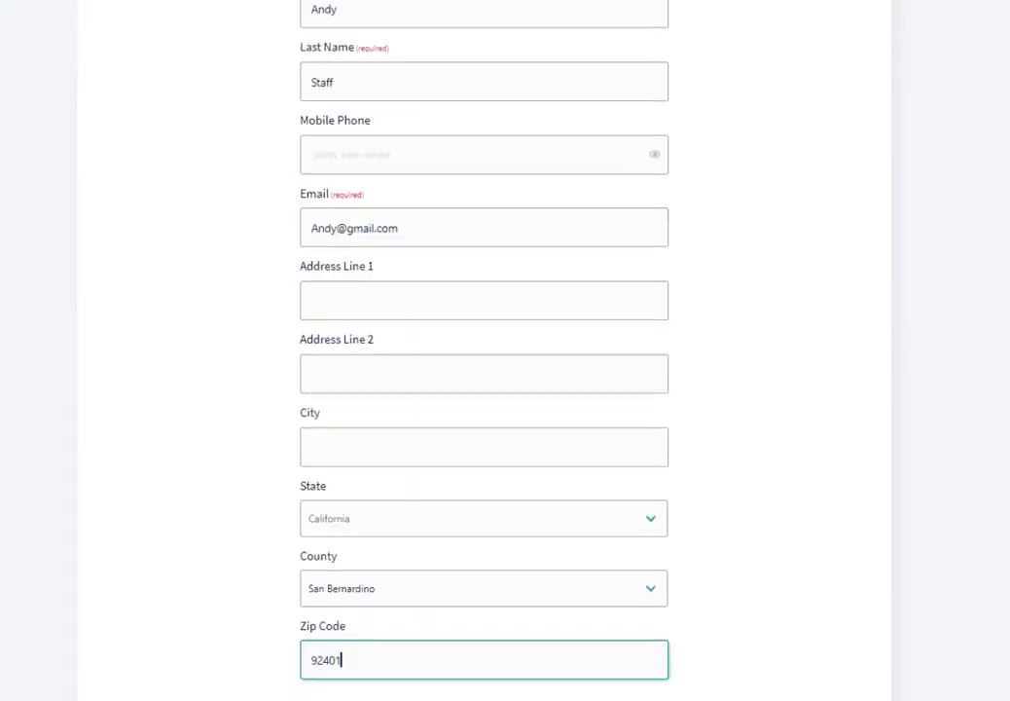
scroll(505, 389, "down", 2)
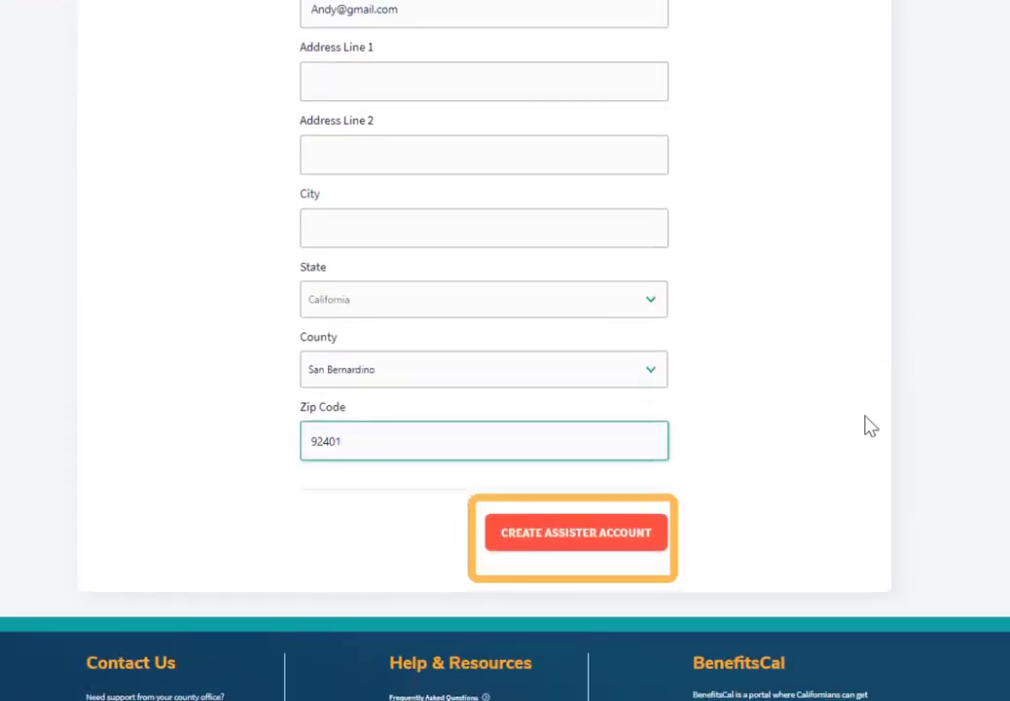
left_click(563, 535)
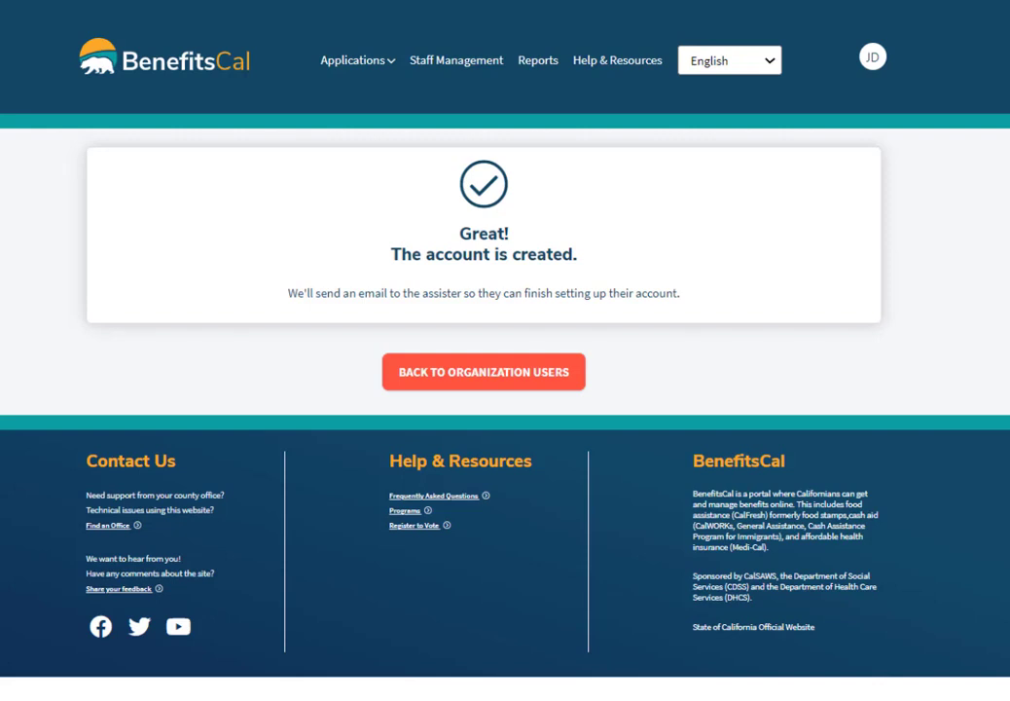
left_click(483, 374)
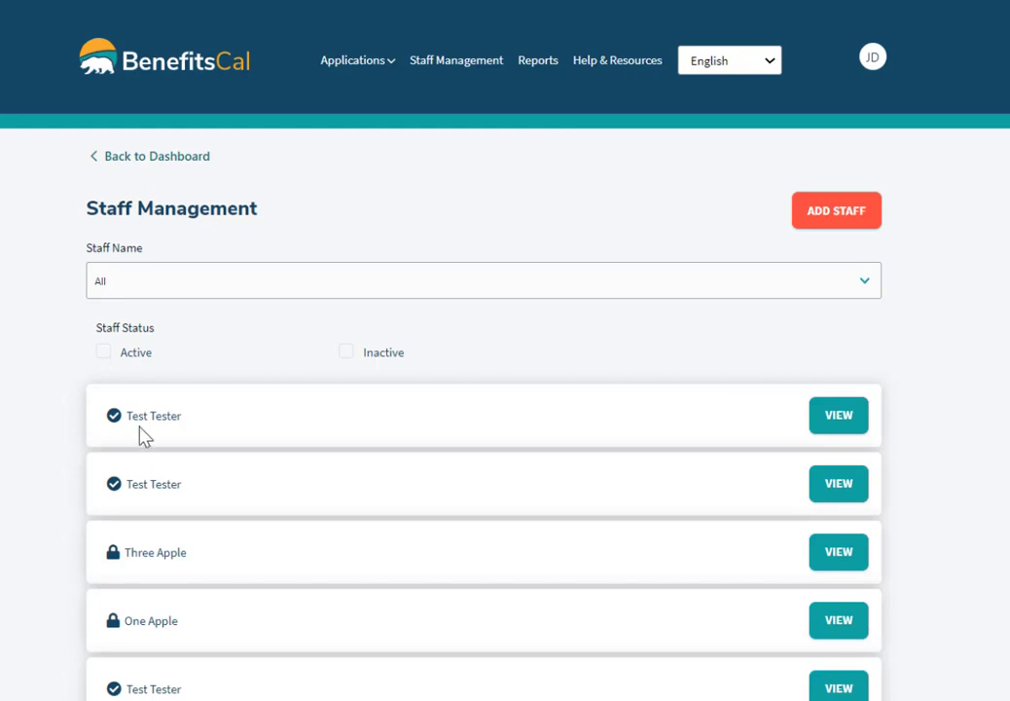
Switch the first staff member's status to Inactive and save.
left_click(856, 413)
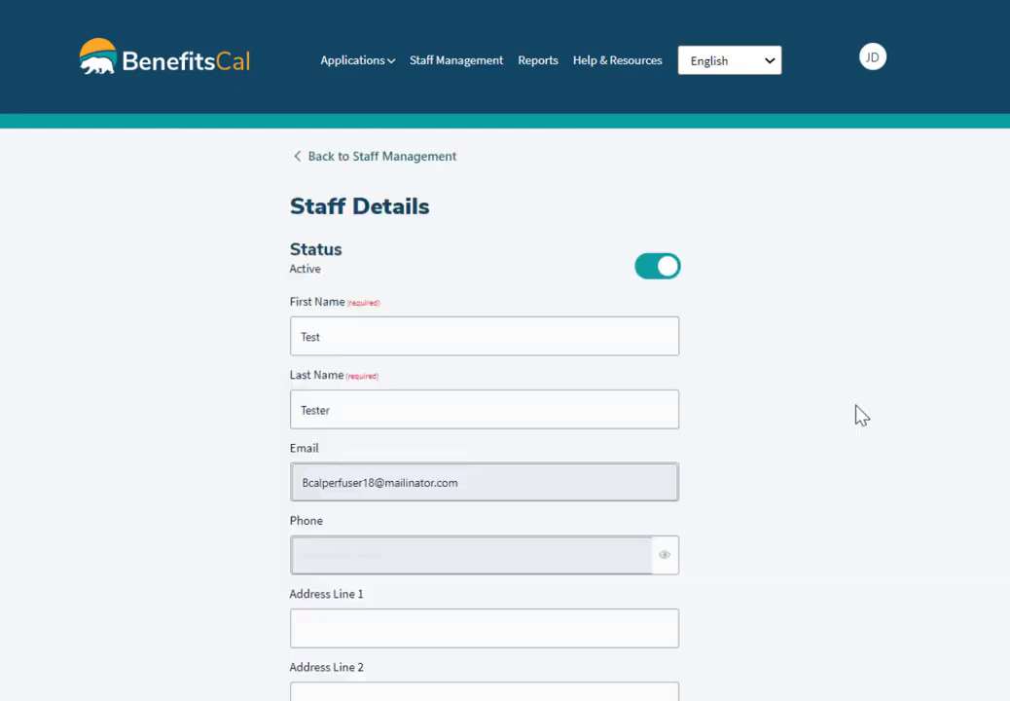
left_click(645, 271)
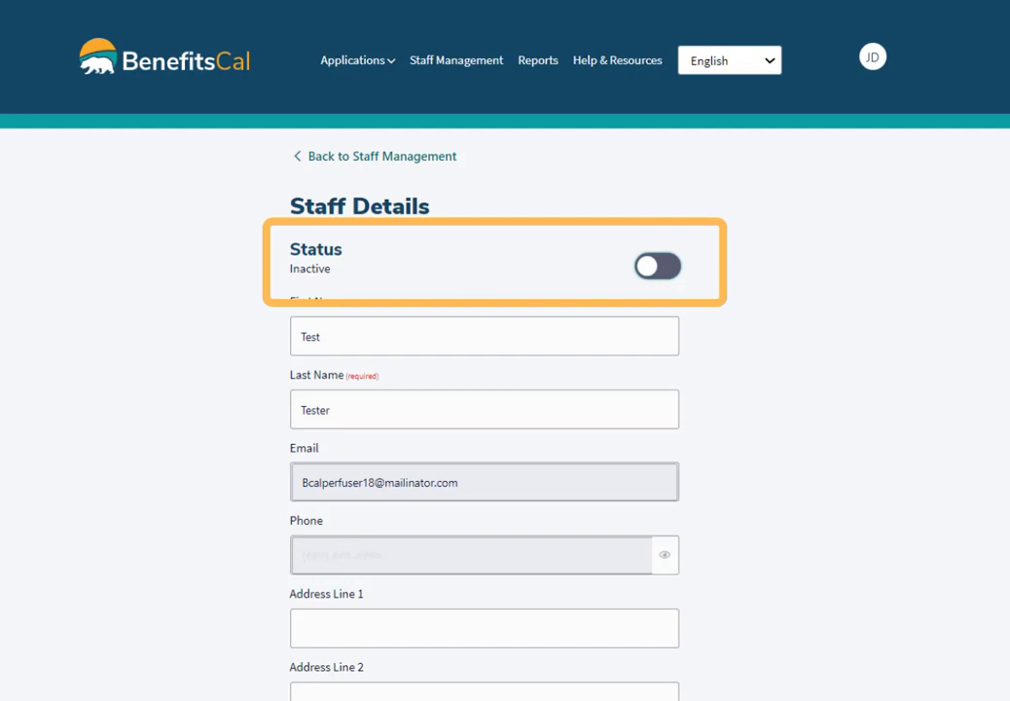
scroll(505, 389, "down", 6)
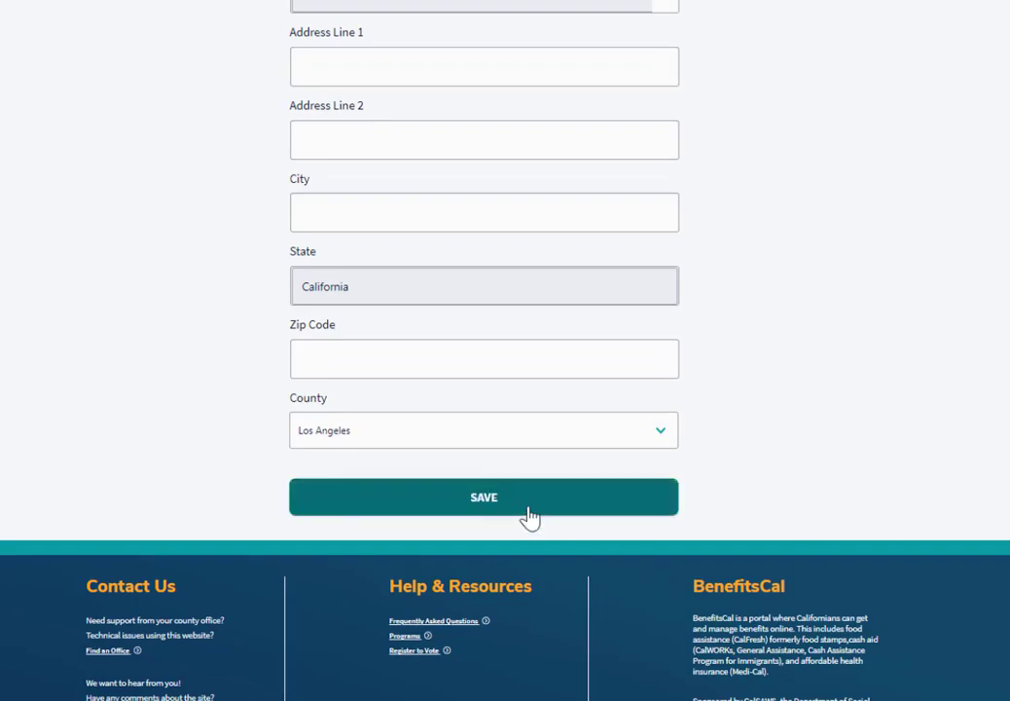
left_click(500, 503)
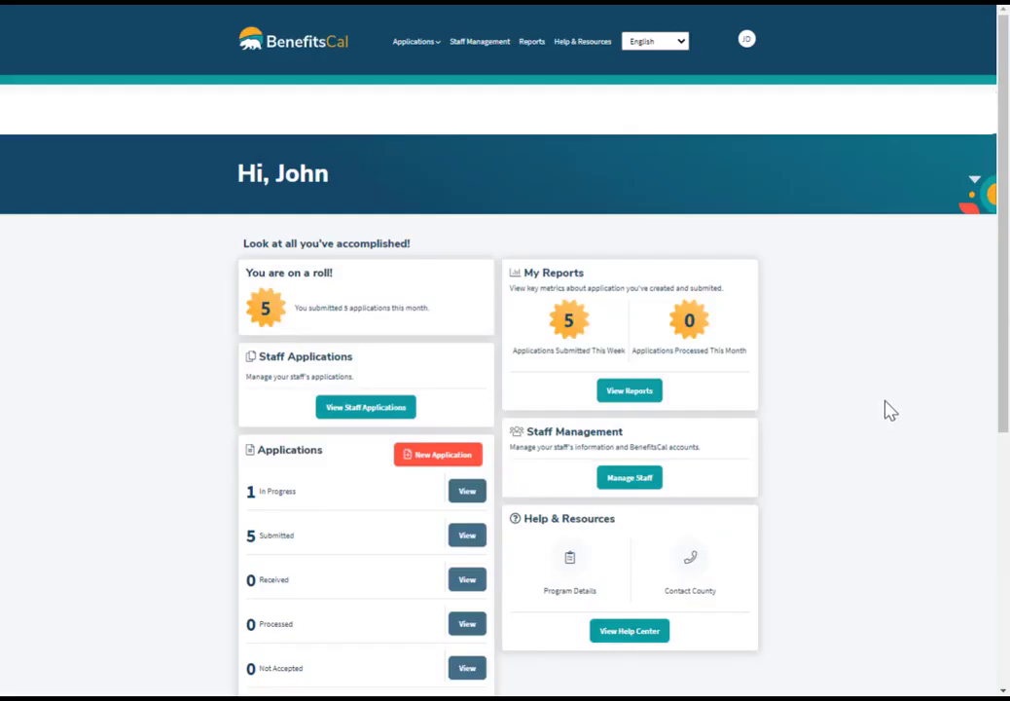
From the Help Center's Call Me page, choose San Bernardino County and continue.
left_click(628, 633)
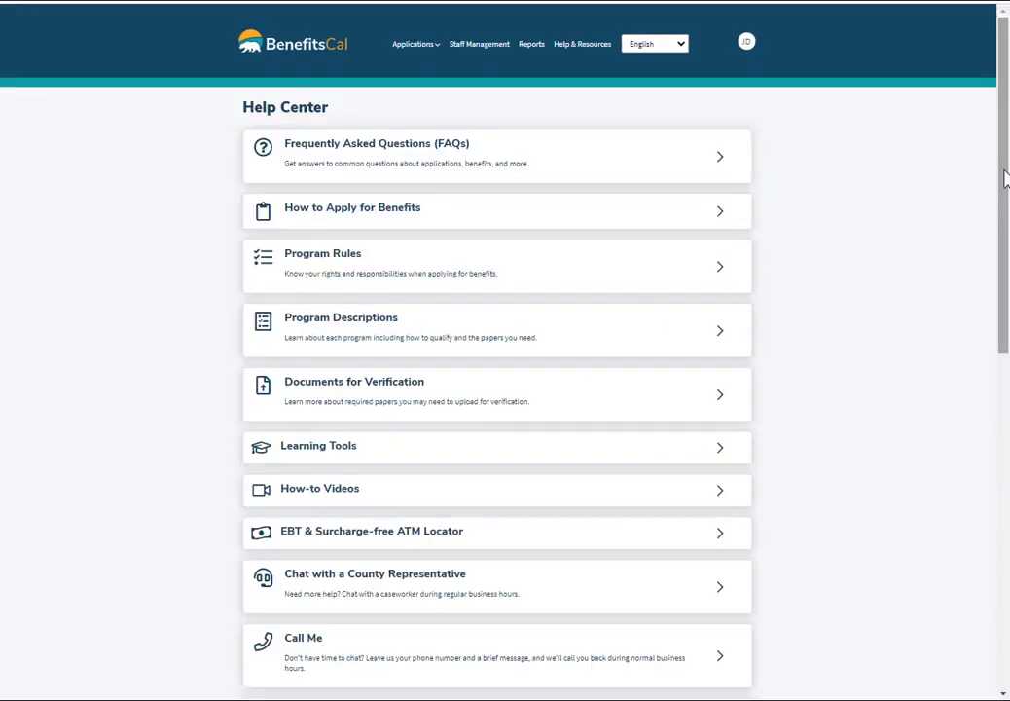
left_click_drag(1005, 175, 1007, 310)
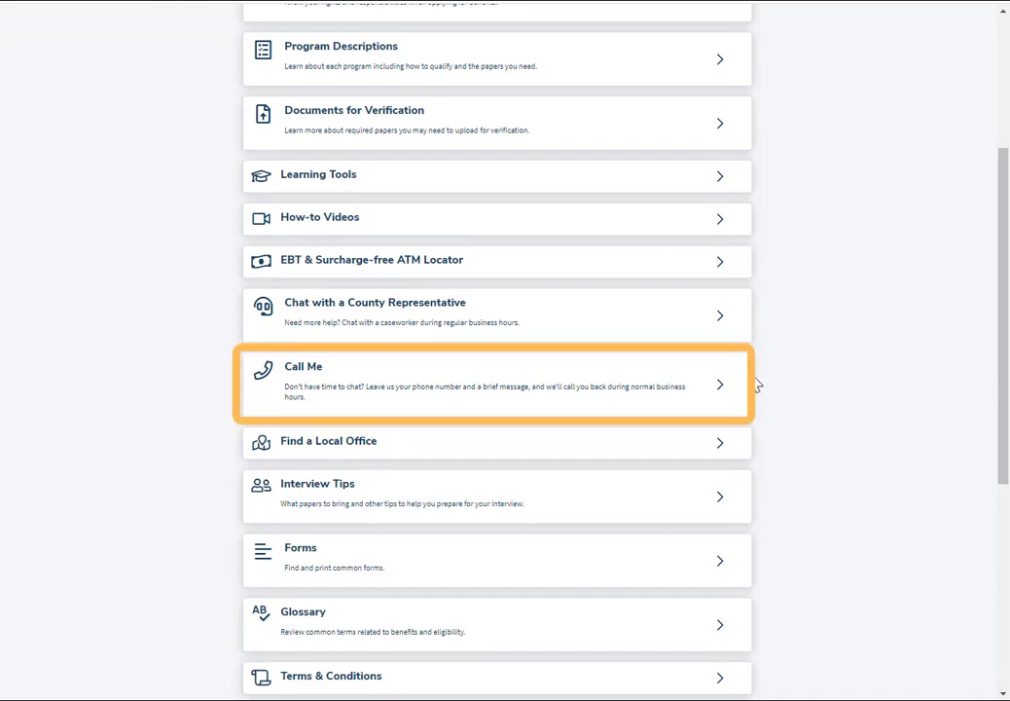
left_click(717, 392)
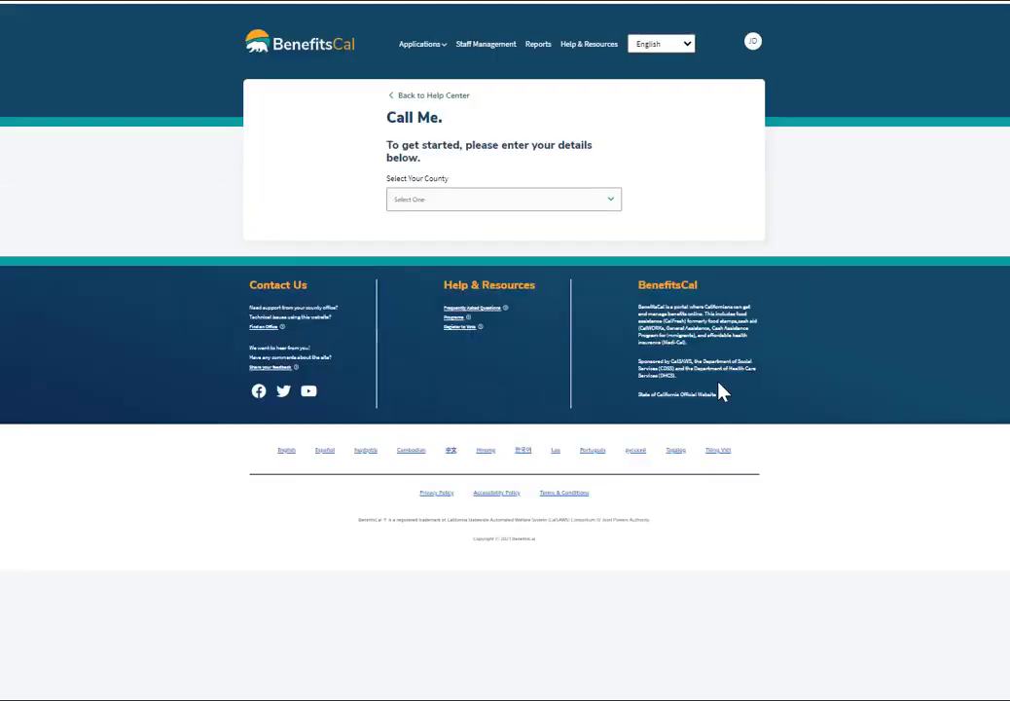
left_click(612, 199)
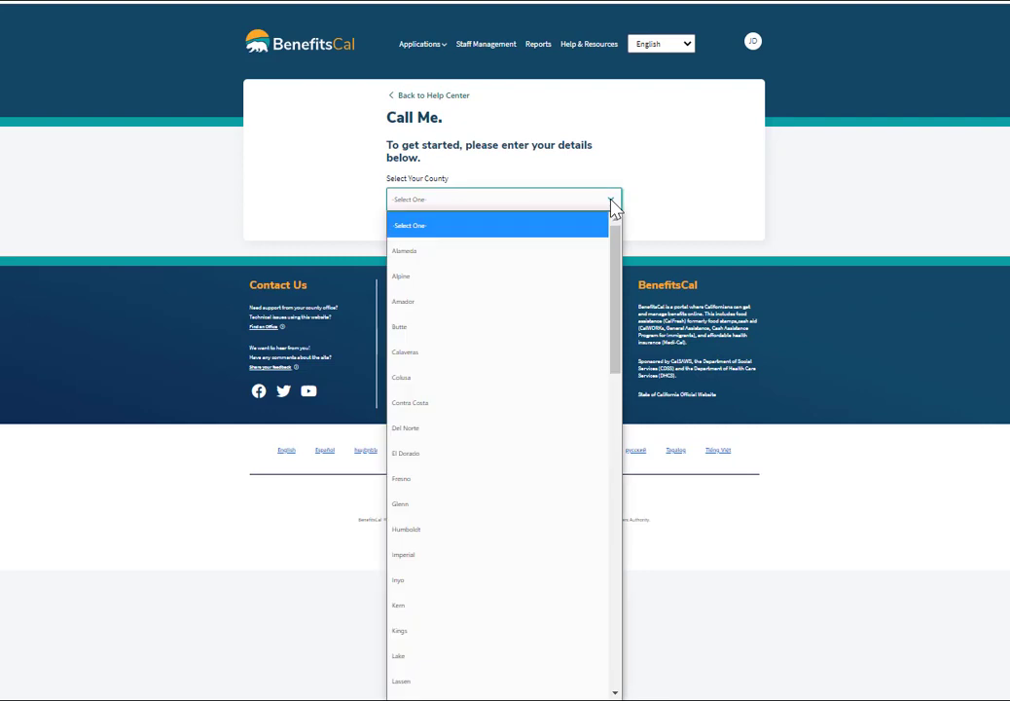
type("san bern")
key("Return")
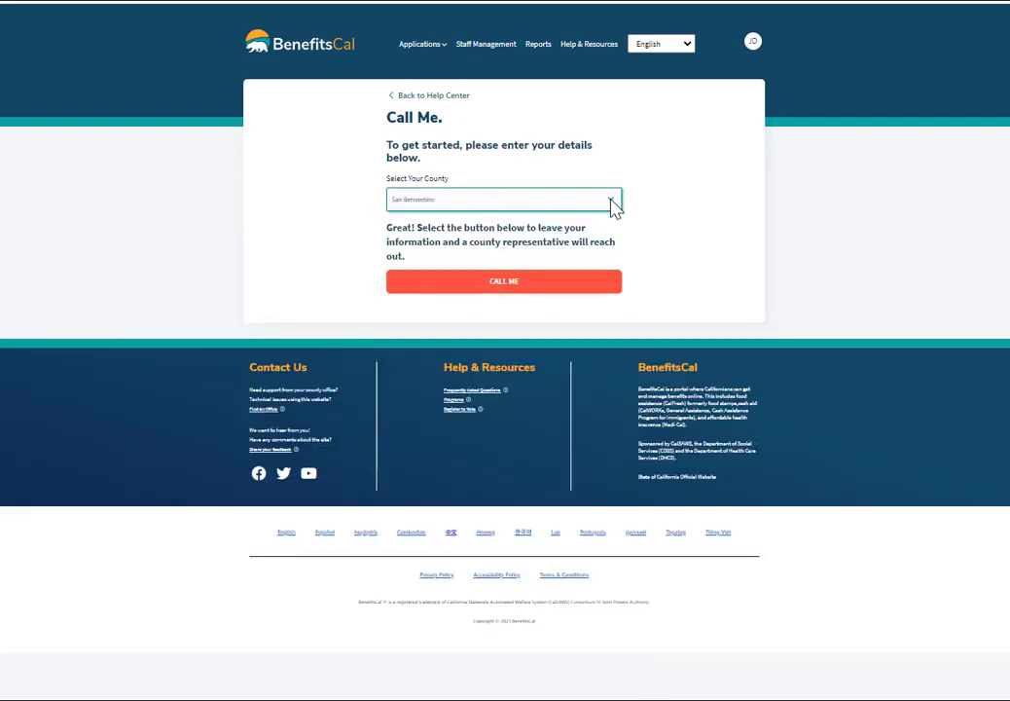
left_click(503, 285)
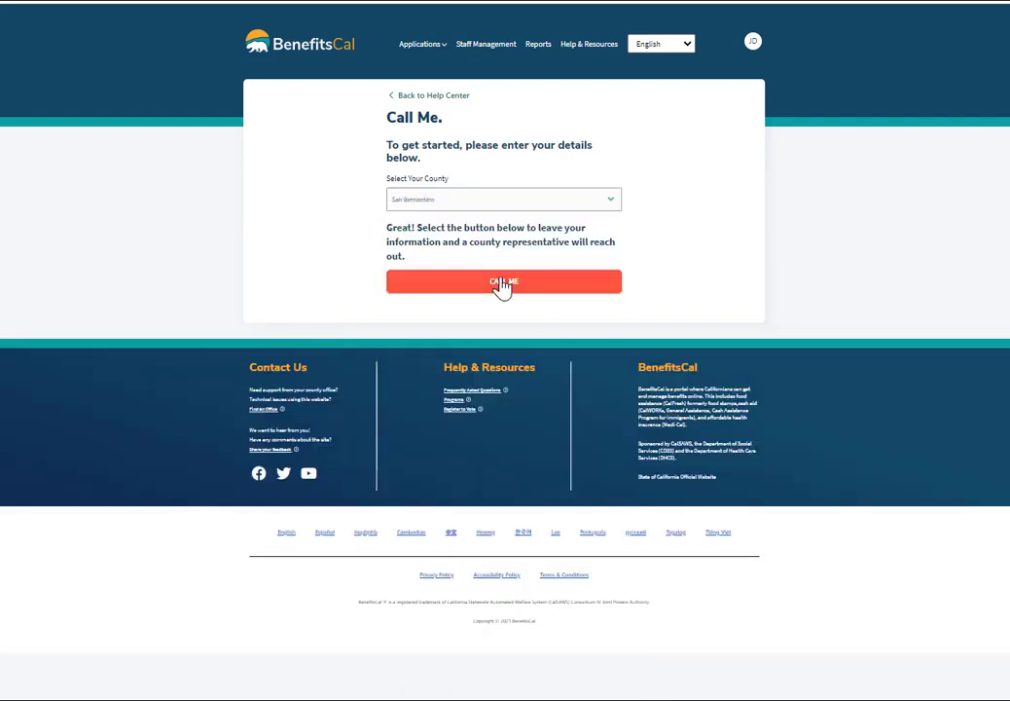
Enter the caller's first name, last name and phone number in the call-back form.
left_click(176, 198)
type("John")
key("Tab")
type("Smith")
key("Tab")
type("555555")
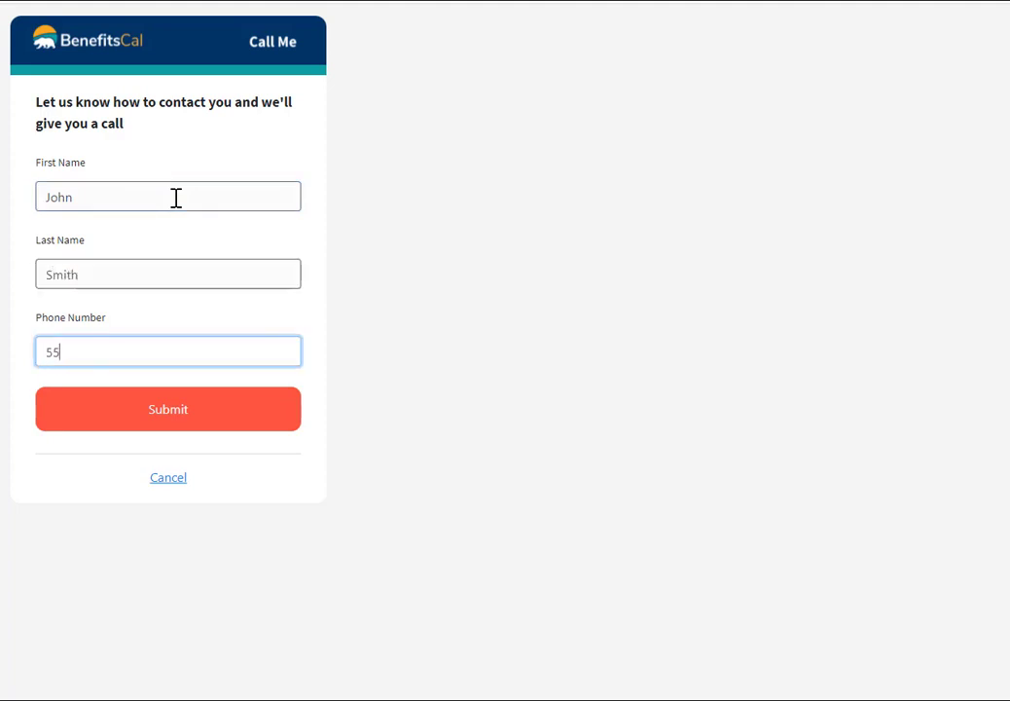
type("123")
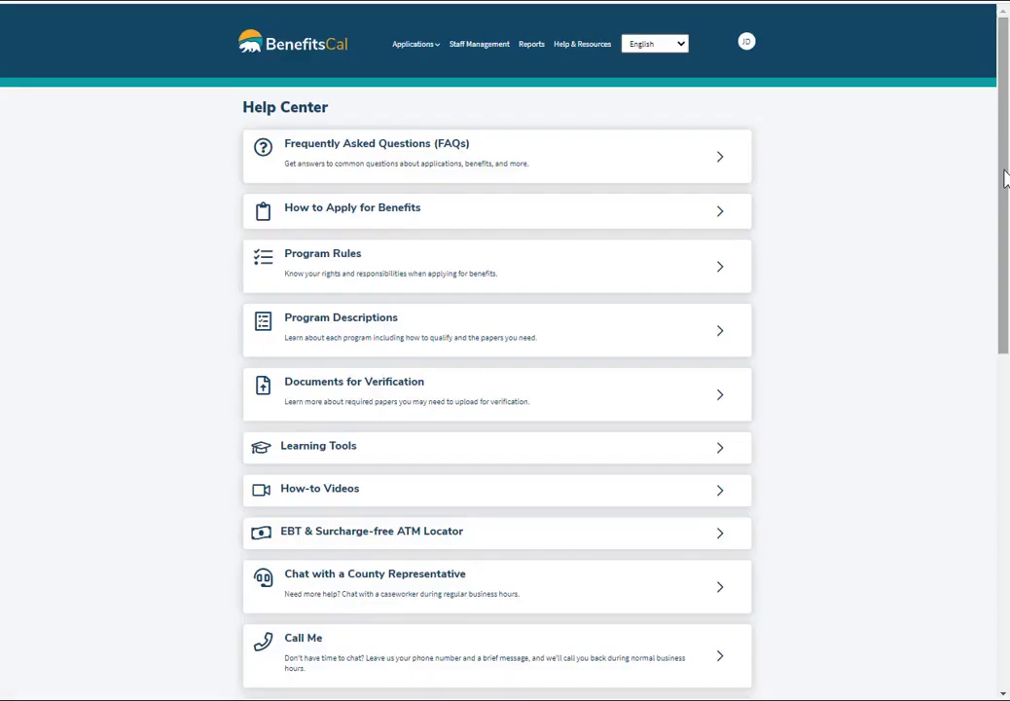
Request assistance in a San Bernardino county chat, then open How-to Videos' How to Log In tutorial.
left_click_drag(1005, 178, 1005, 310)
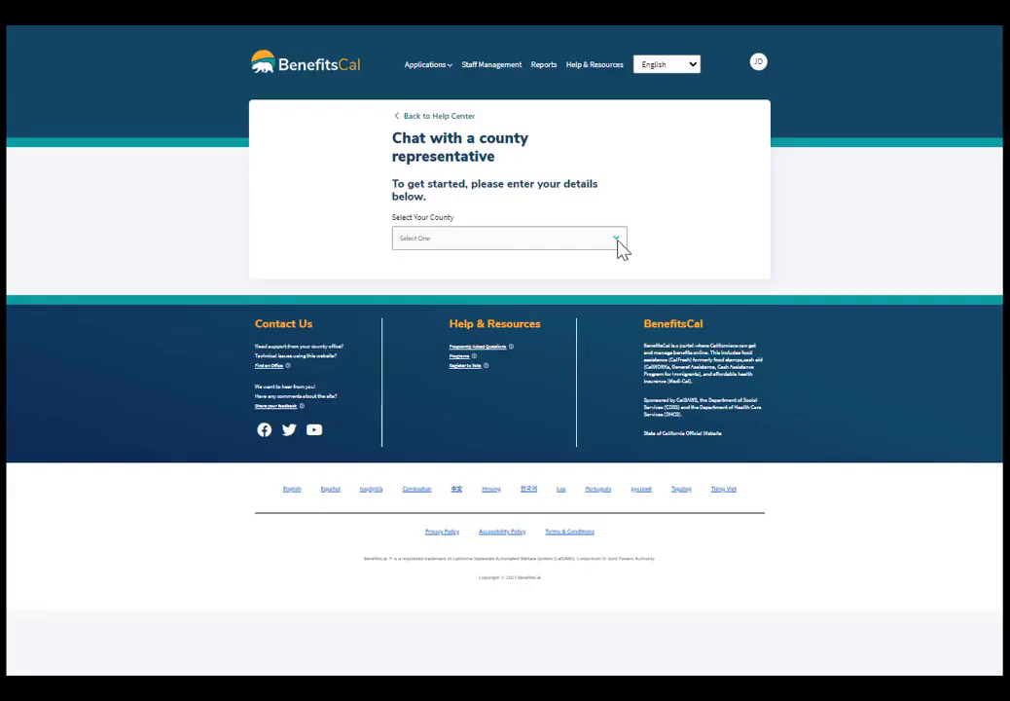
left_click(619, 244)
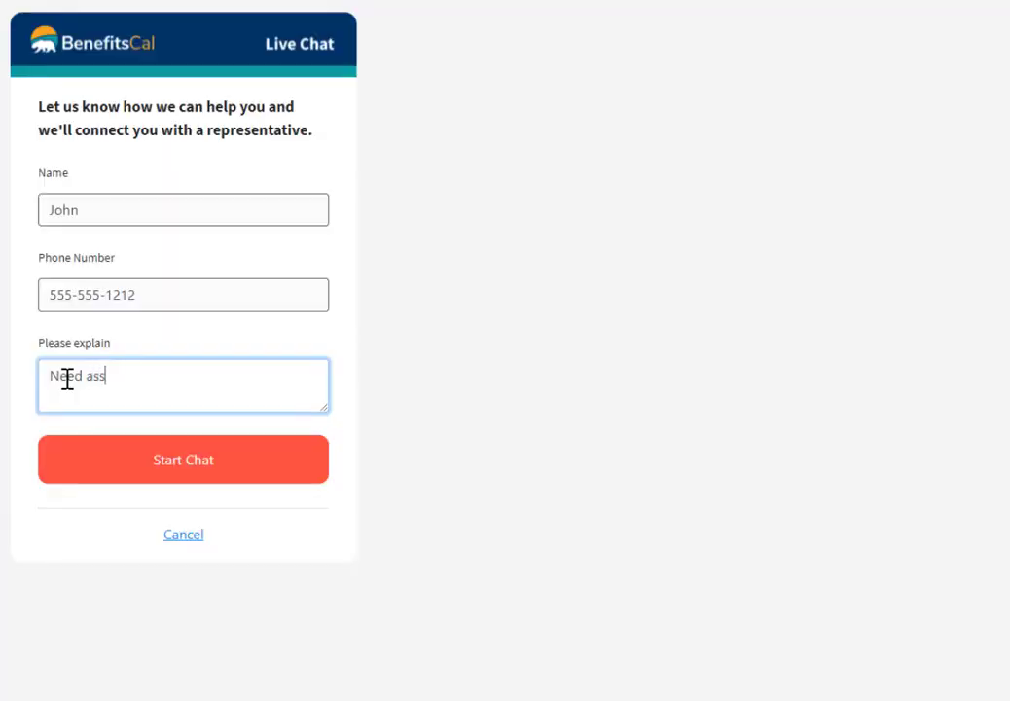
type("istance")
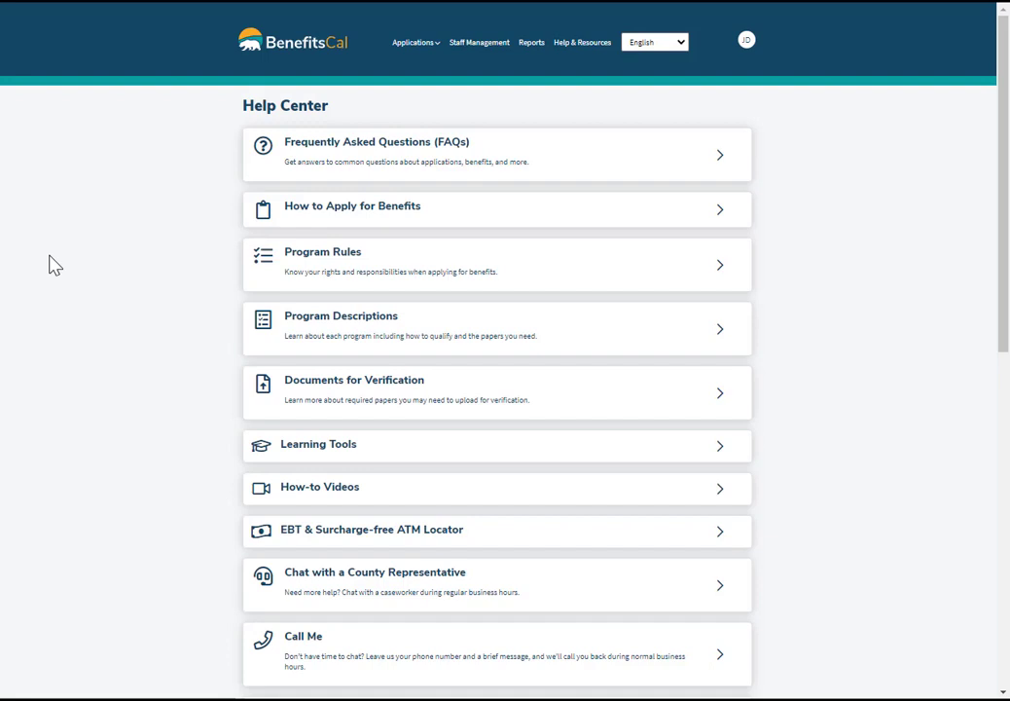
left_click(312, 494)
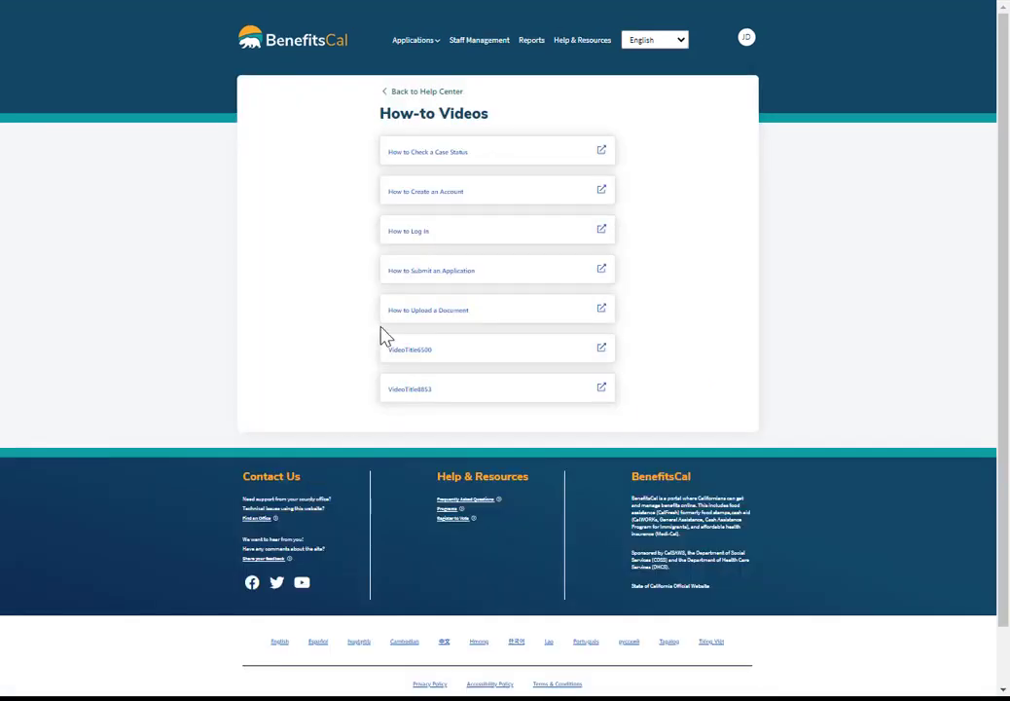
left_click(419, 234)
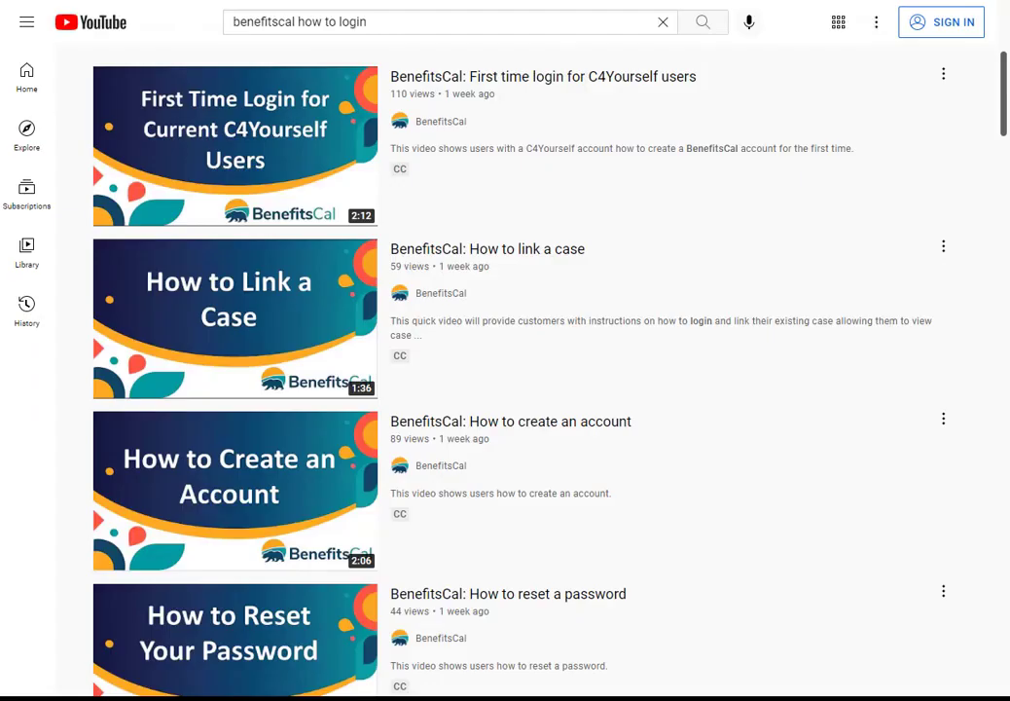